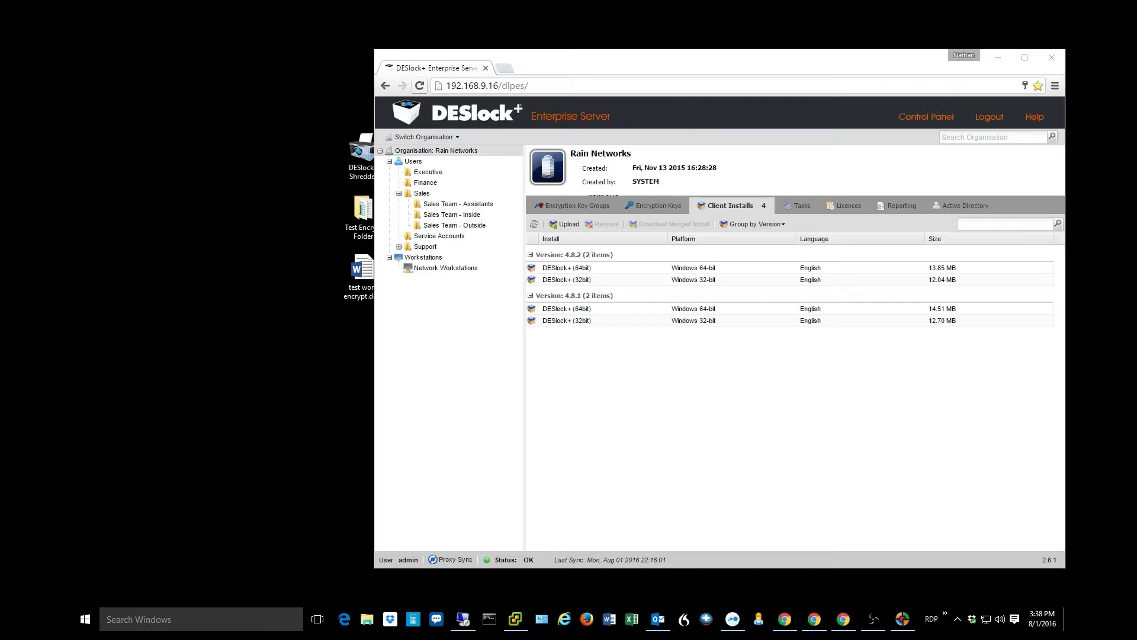
left_click(543, 490)
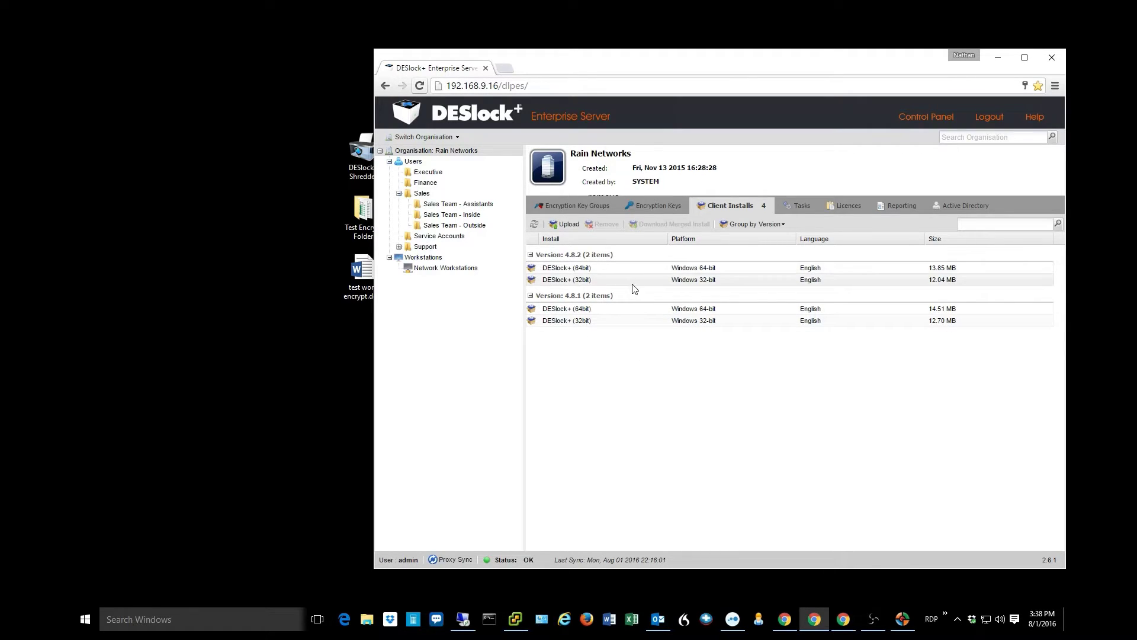
left_click(621, 274)
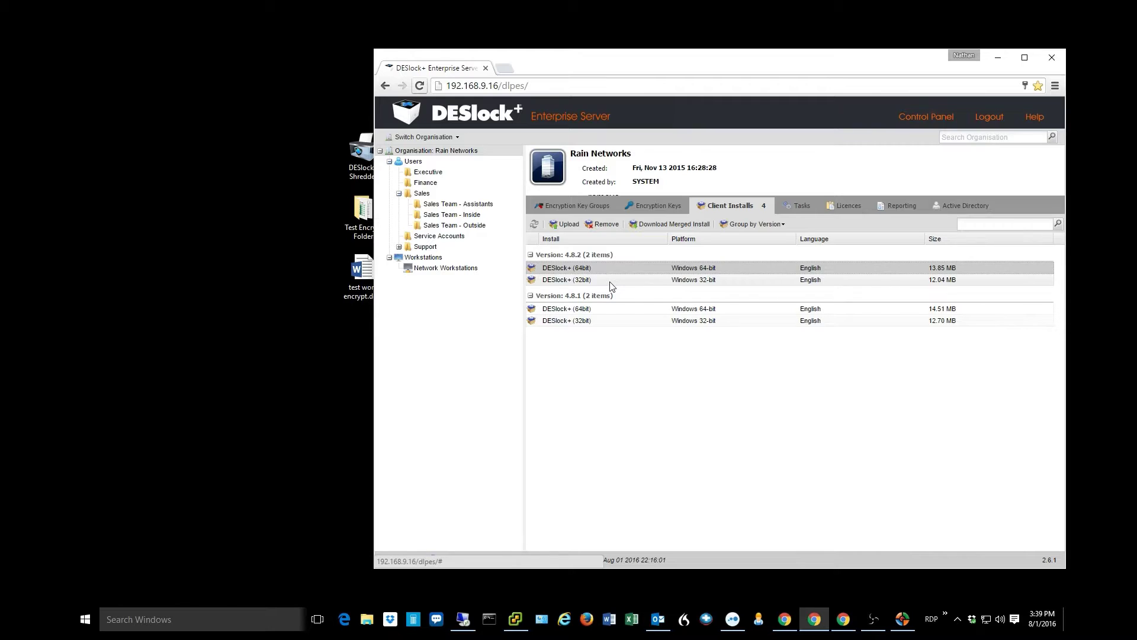
left_click(613, 281)
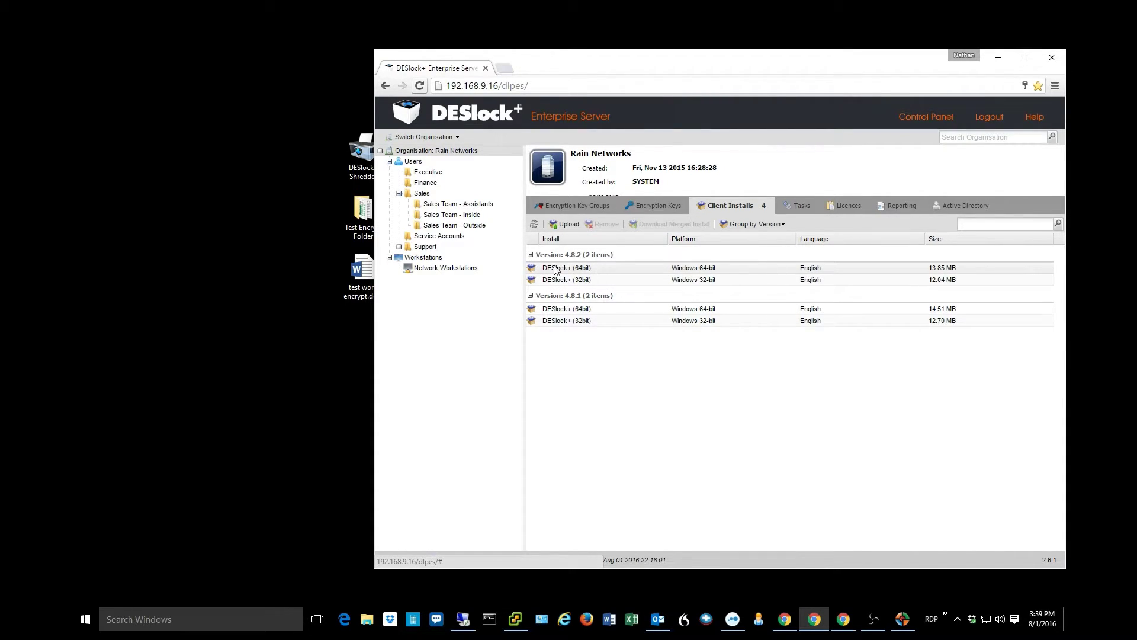
List the Network Workstations, select the DAVID workstation, then open the Sales Team - Inside users
left_click(441, 268)
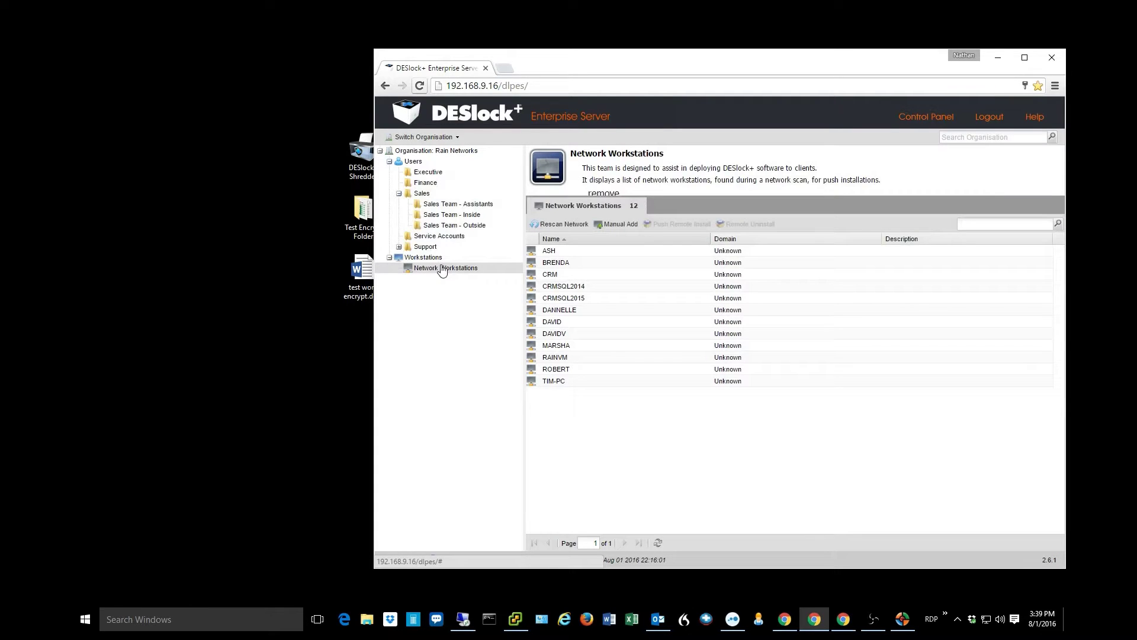
left_click(573, 325)
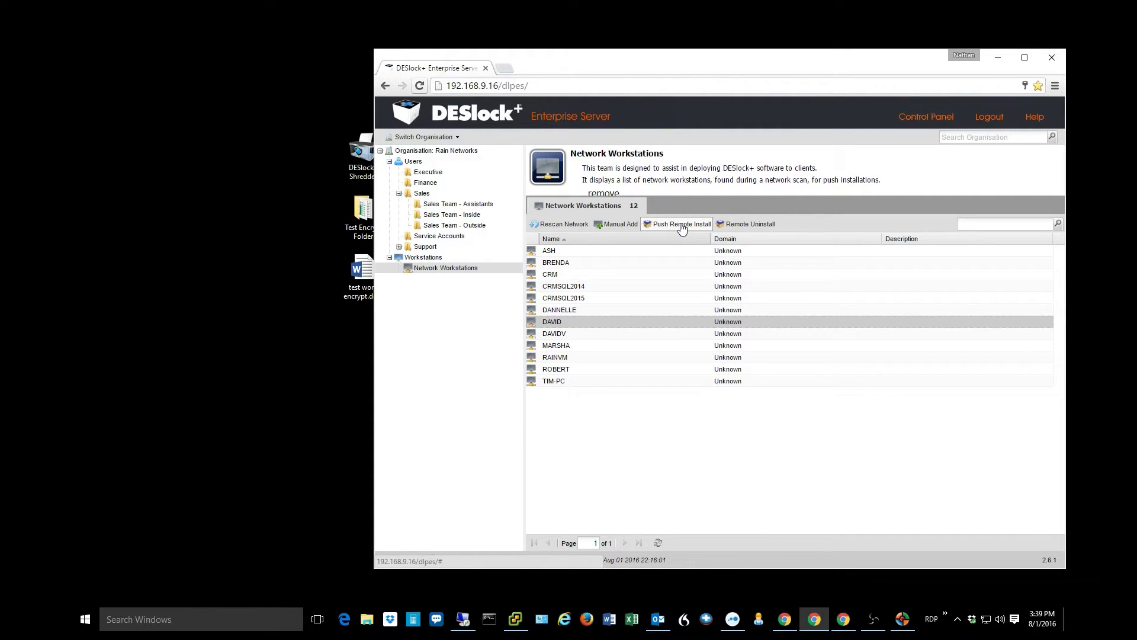
left_click(464, 216)
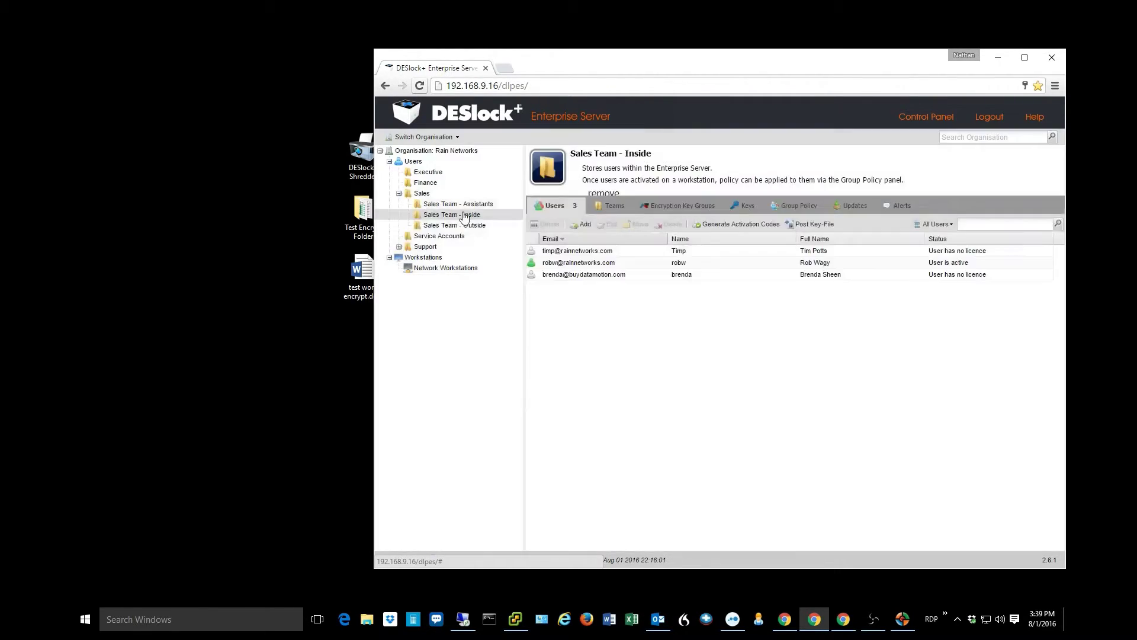
Review the active Sales Team - Inside user's activation codes, then minimize the browser
left_click(577, 265)
double_click(585, 266)
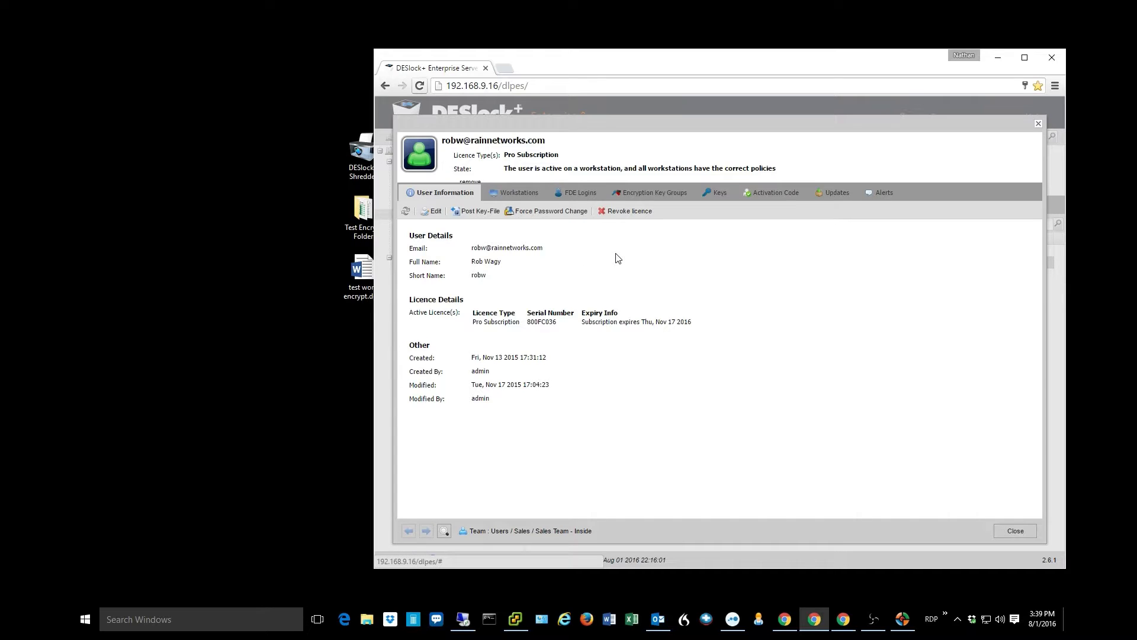
left_click(748, 195)
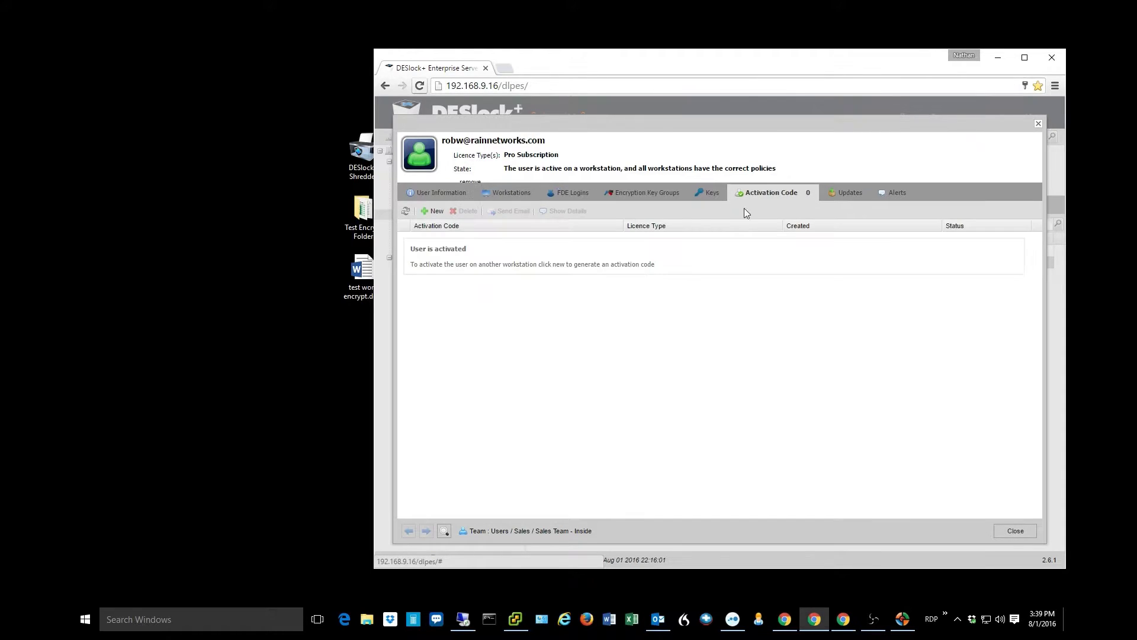
left_click(1039, 125)
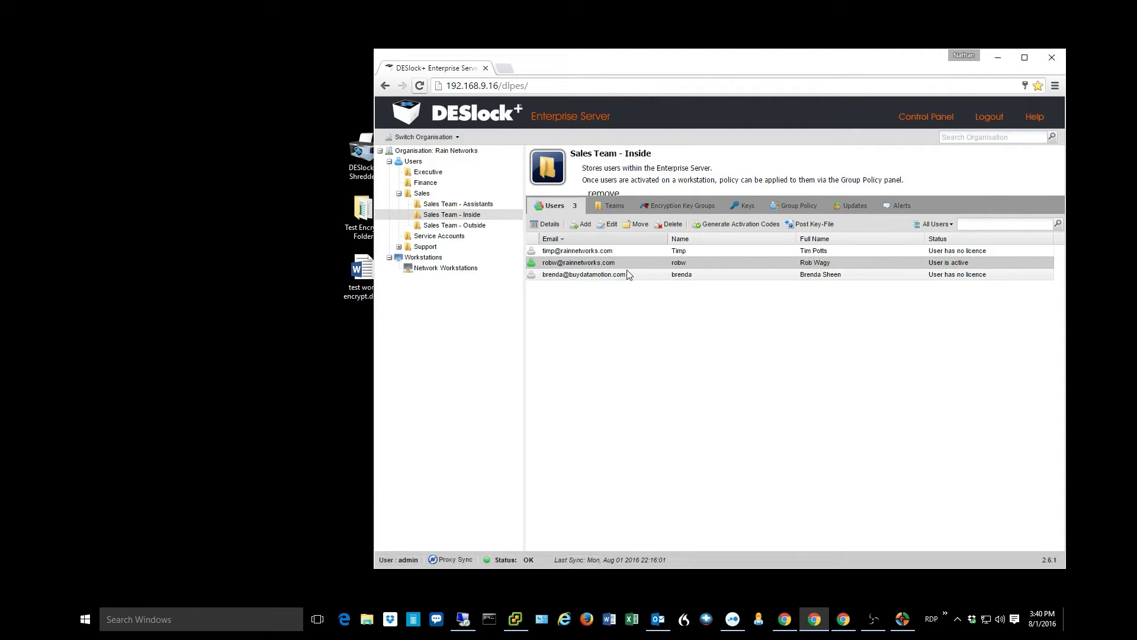
left_click(1001, 53)
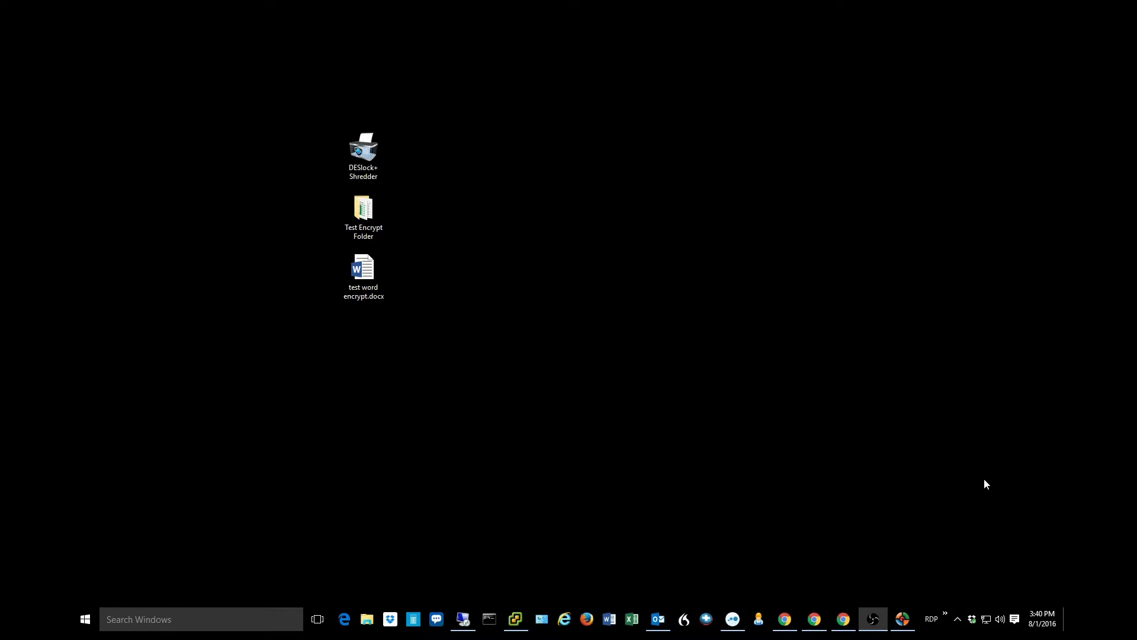
Bring up the DESlock+ tray menu with its Removable Media submenu showing
left_click(957, 619)
right_click(983, 546)
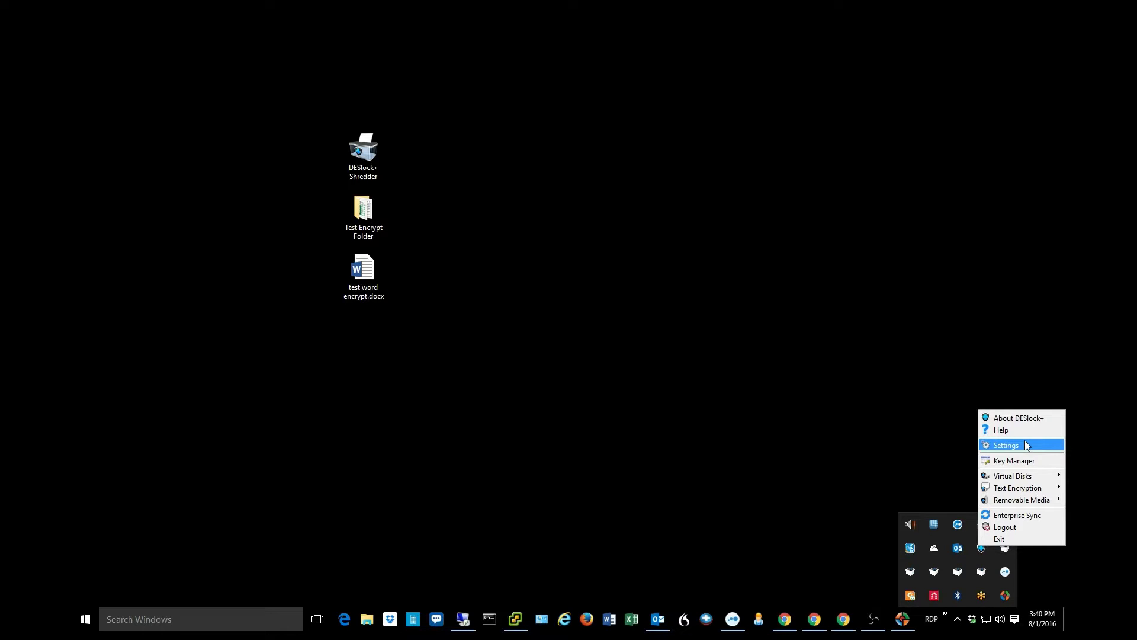
mouse_move(1027, 501)
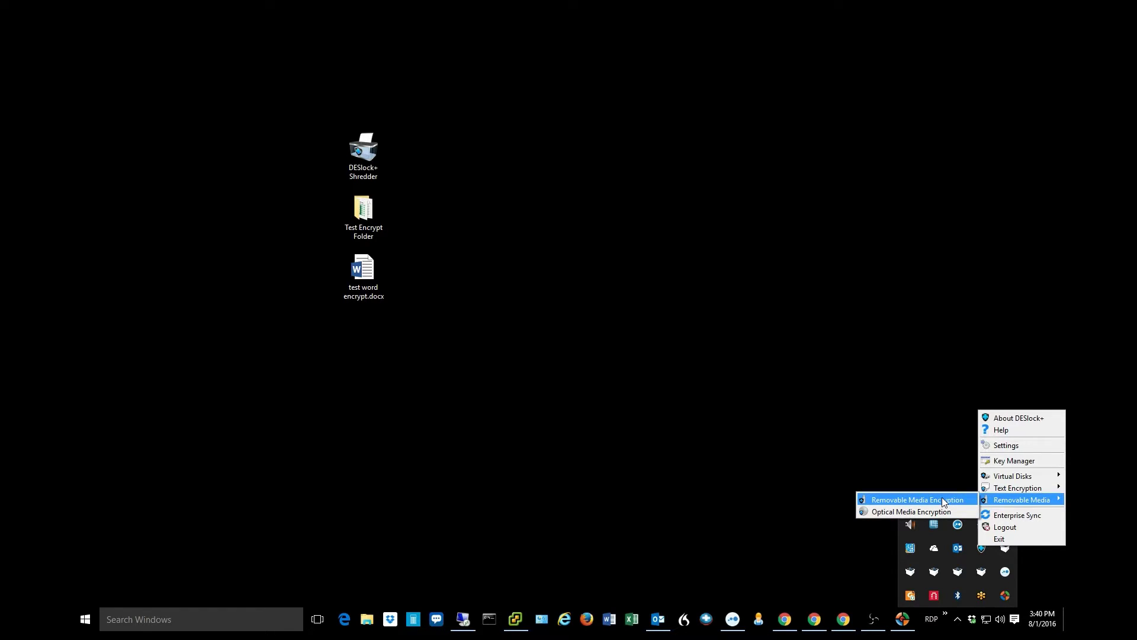
Inspect Key for All in the DESlock+ Key Manager, then close it
left_click(1021, 461)
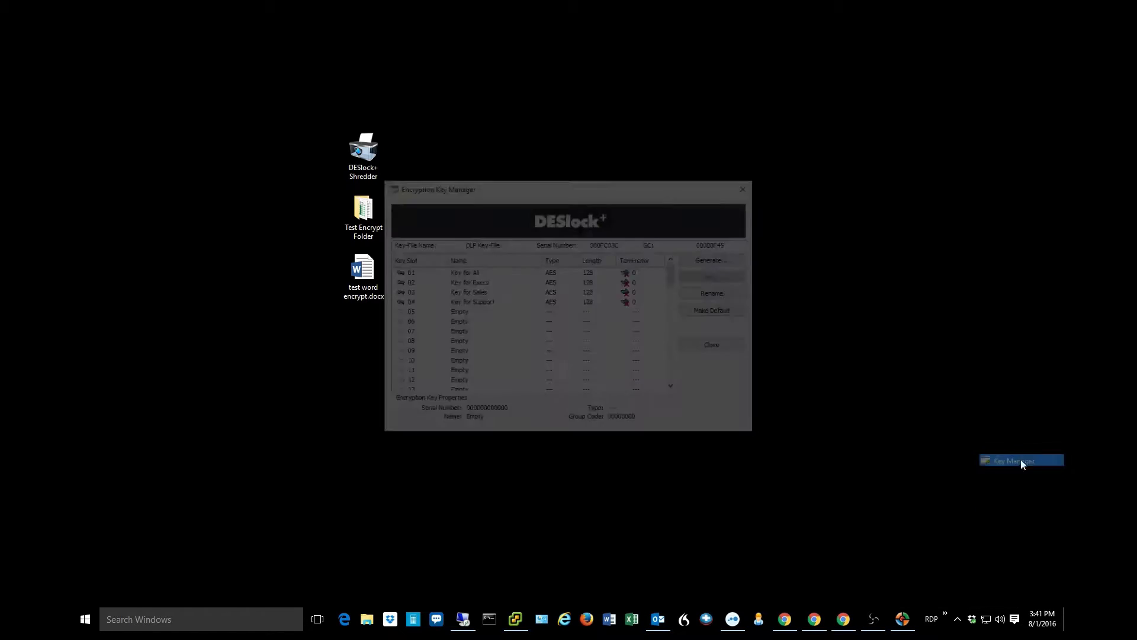
left_click(552, 274)
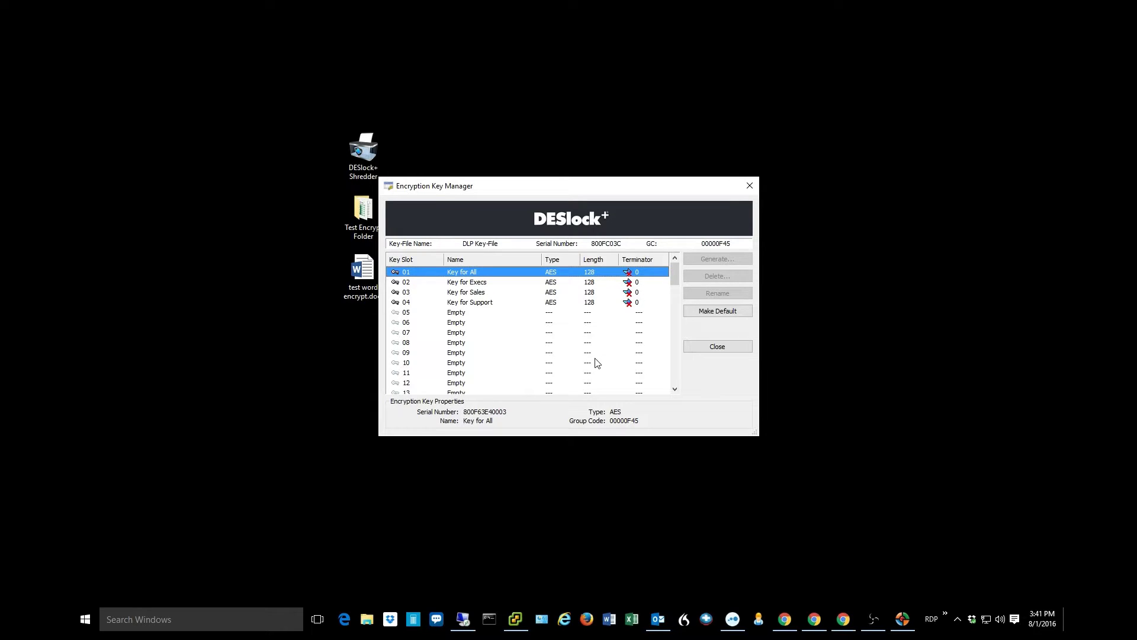
left_click(722, 347)
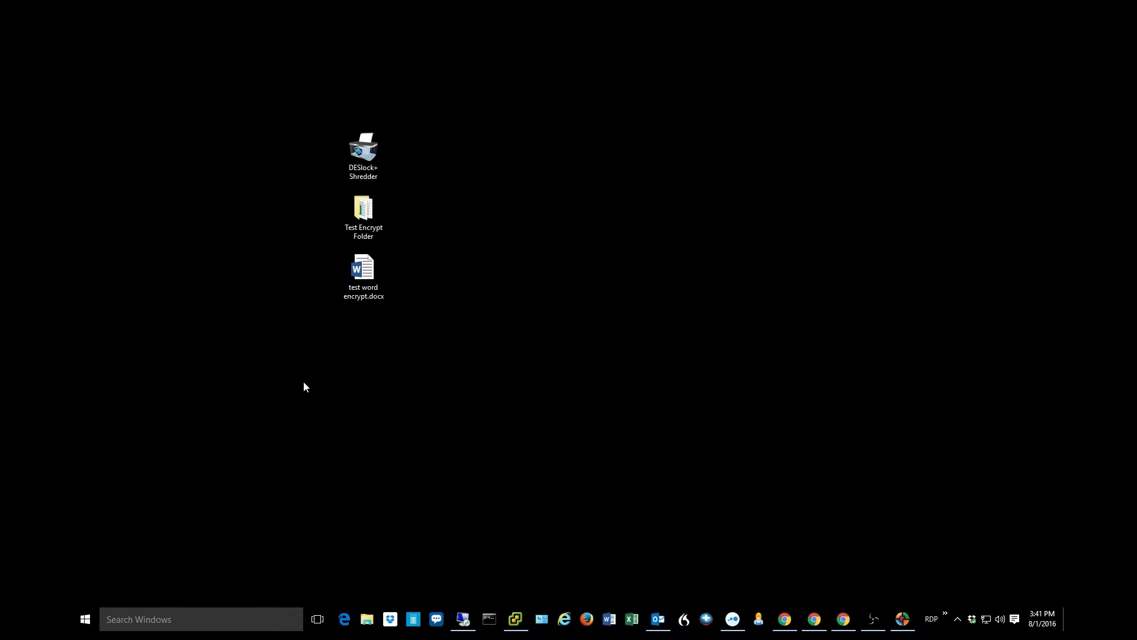
Start encrypting test word encrypt.docx with a password, then switch to the DESlock downloads page
right_click(367, 277)
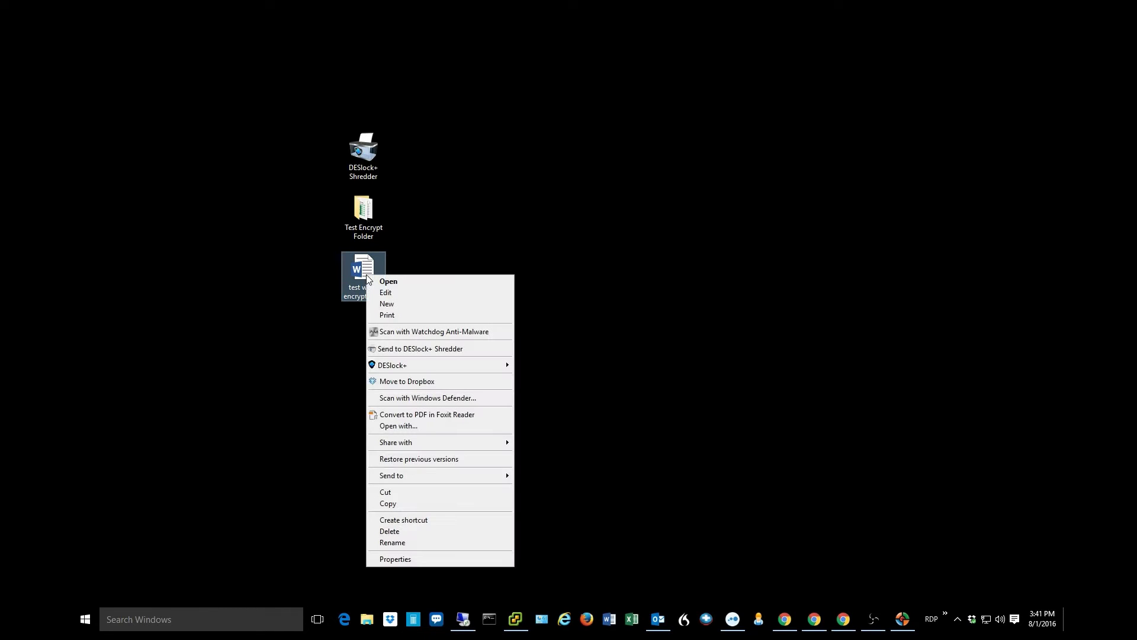
mouse_move(395, 367)
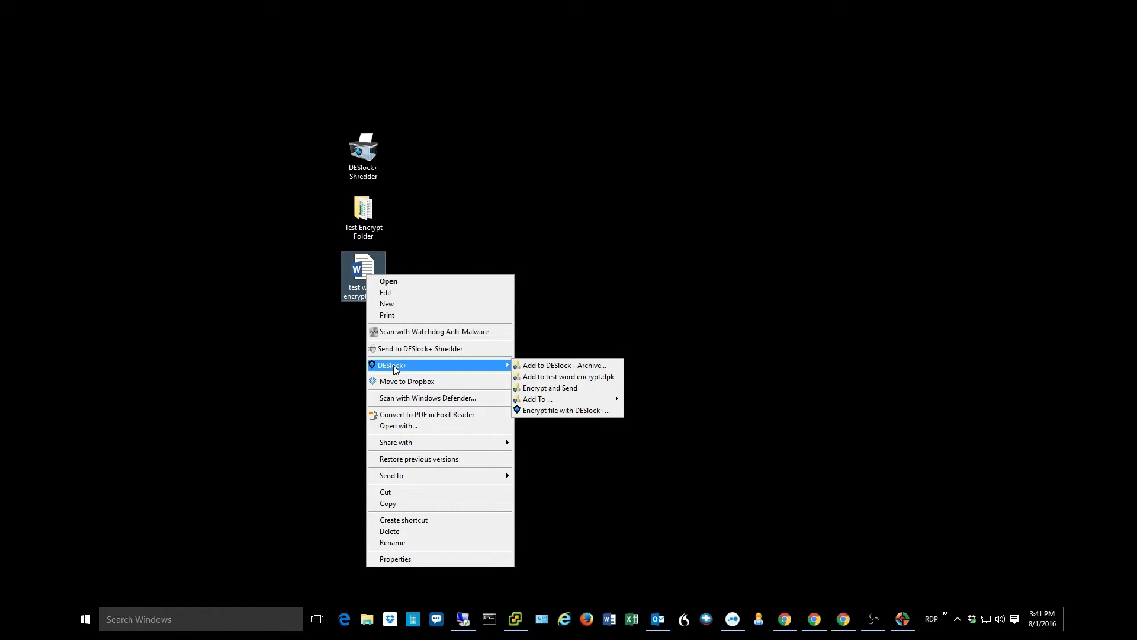
left_click(564, 410)
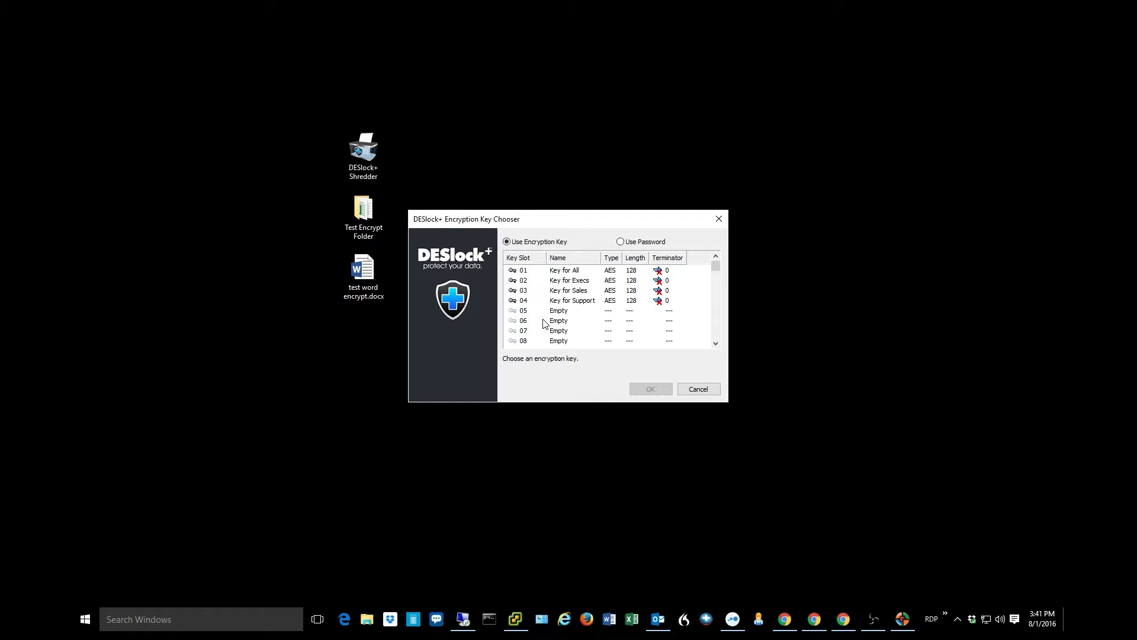
left_click(642, 243)
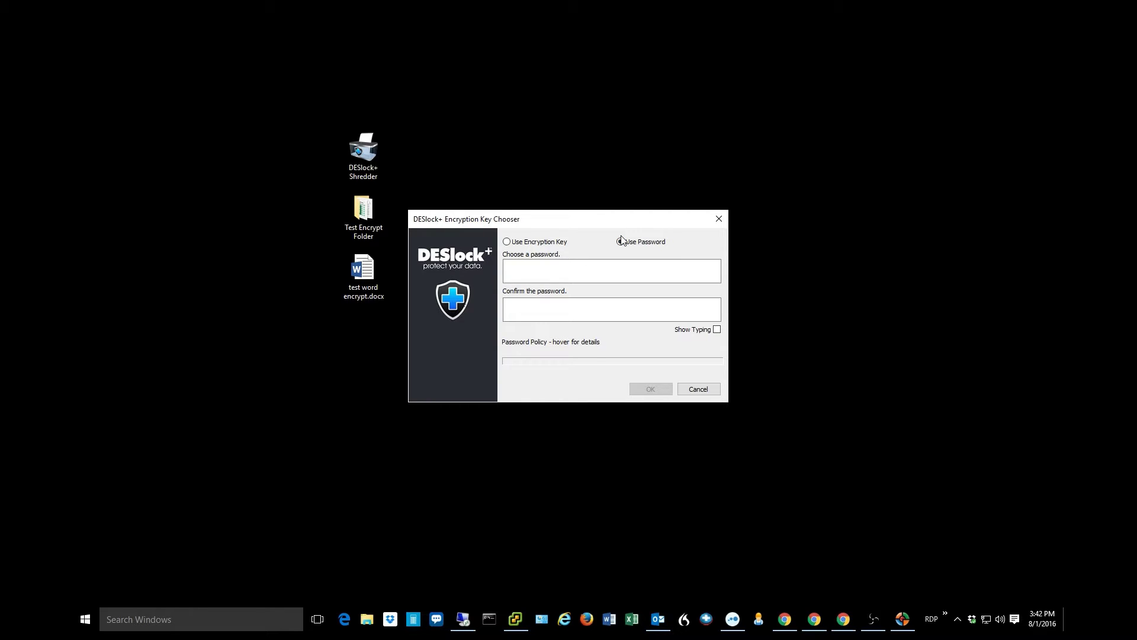
key("alt+Tab")
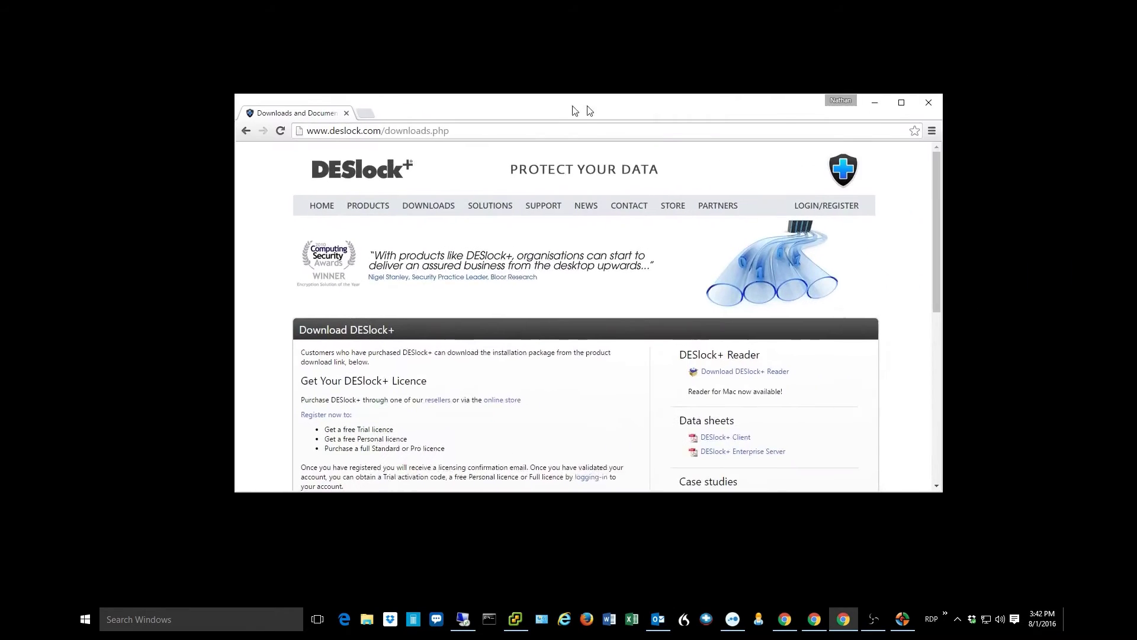
Nudge the browser window left and scroll down the downloads page
left_click_drag(590, 111, 536, 111)
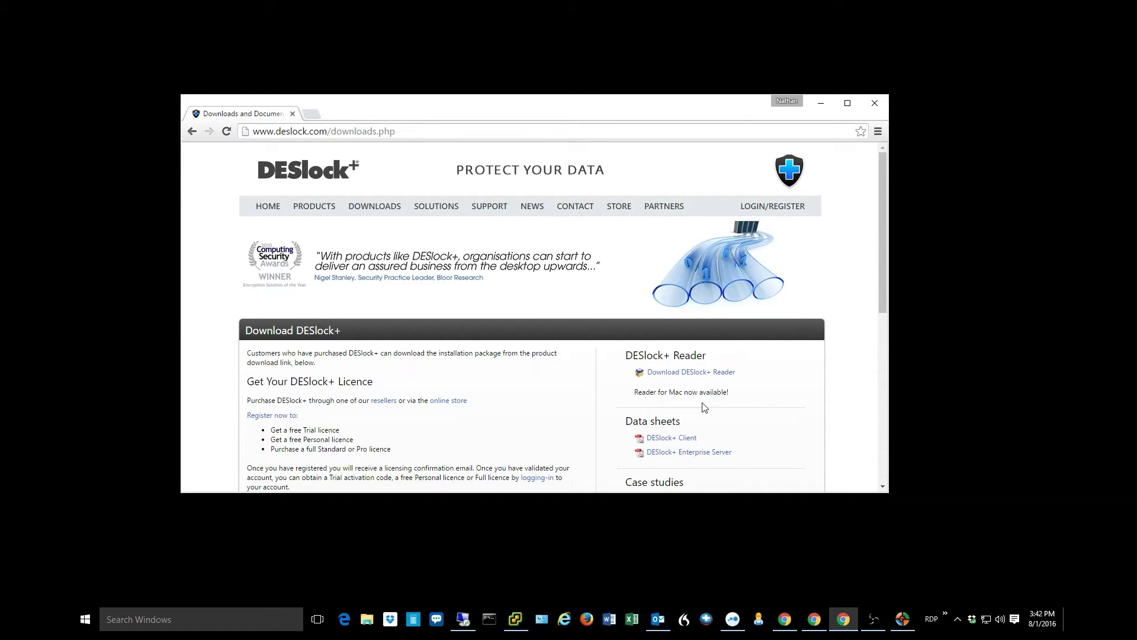
scroll(704, 407, "down", 2)
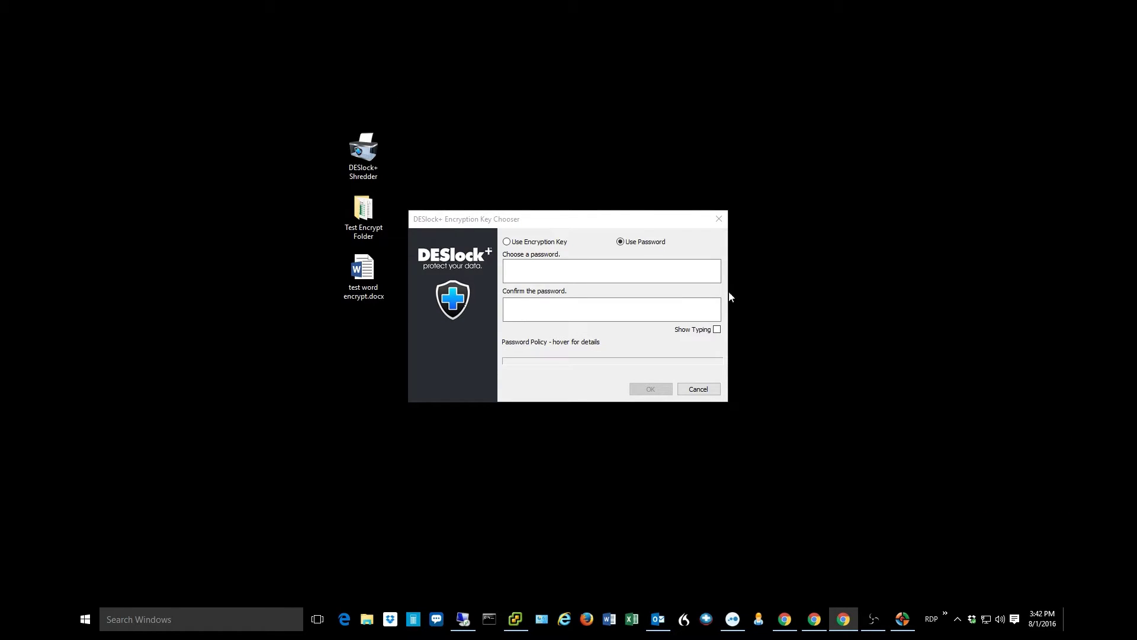
Encrypt test word encrypt.docx with Key for Support and place the .dlp copy beside it
left_click(561, 242)
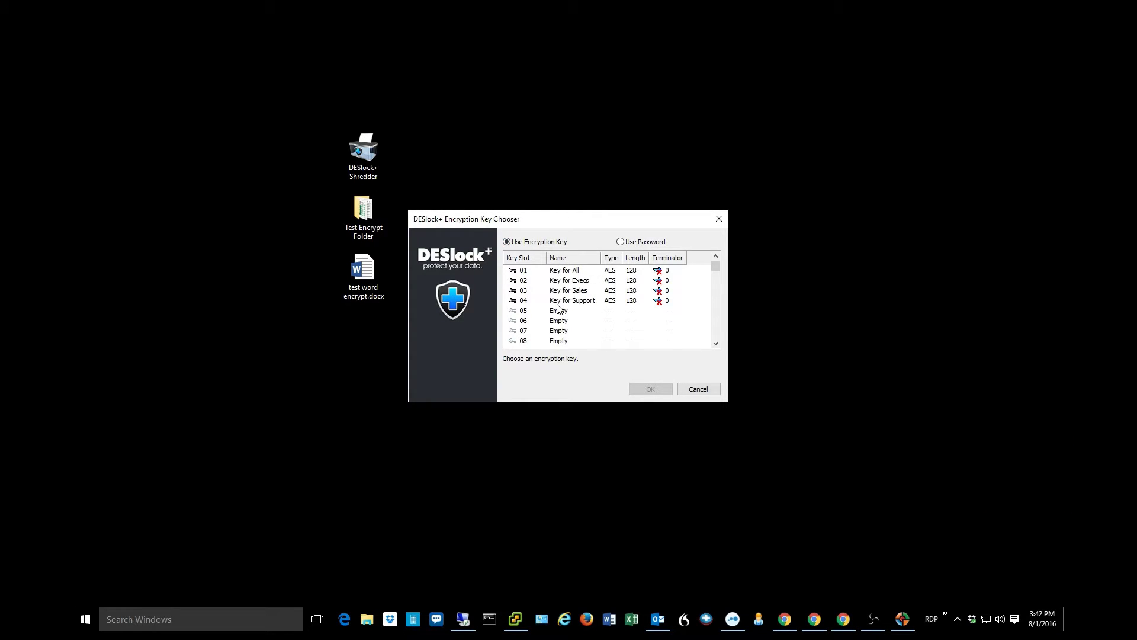
left_click(579, 302)
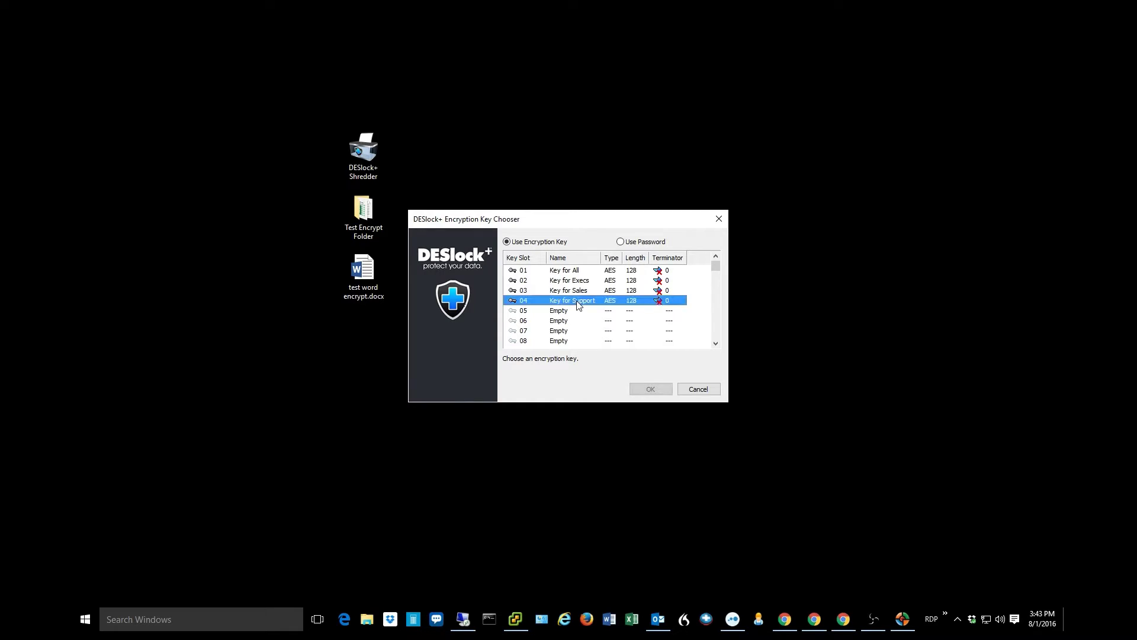
left_click(652, 389)
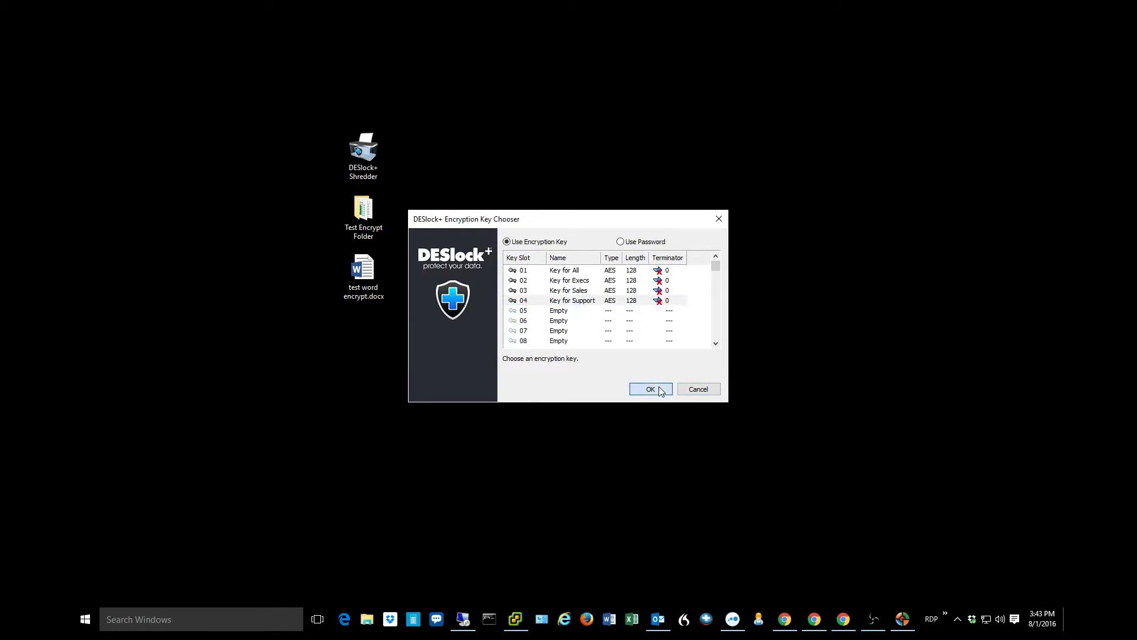
left_click_drag(93, 28, 418, 286)
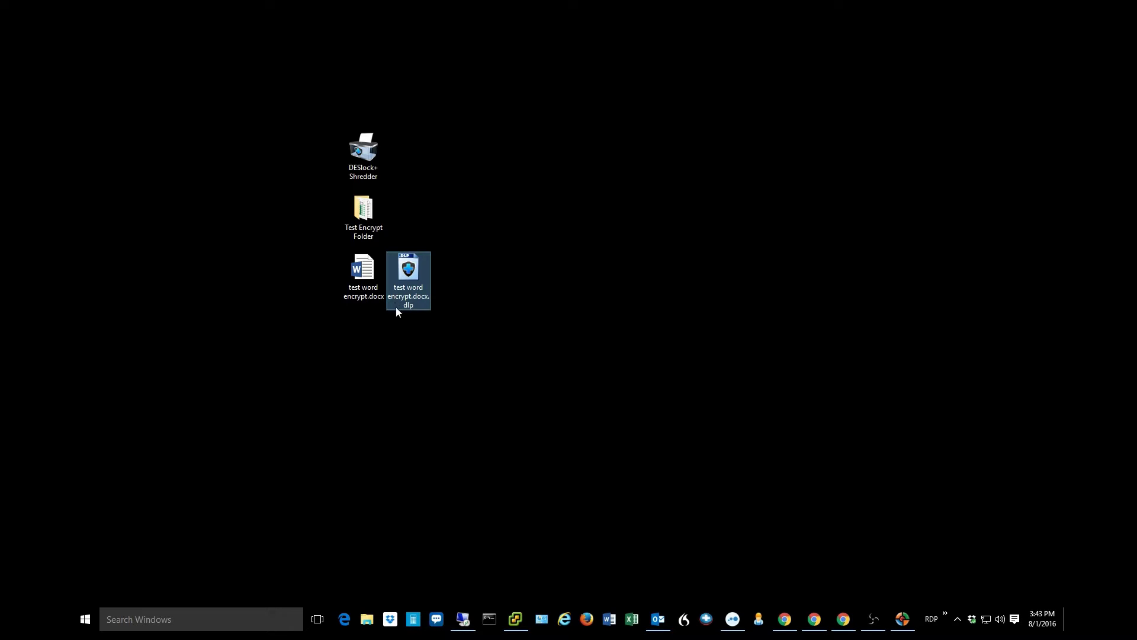
Rearrange the desktop icons, moving DESlock+ Shredder one column right
left_click(370, 285)
left_click_drag(369, 273, 353, 276)
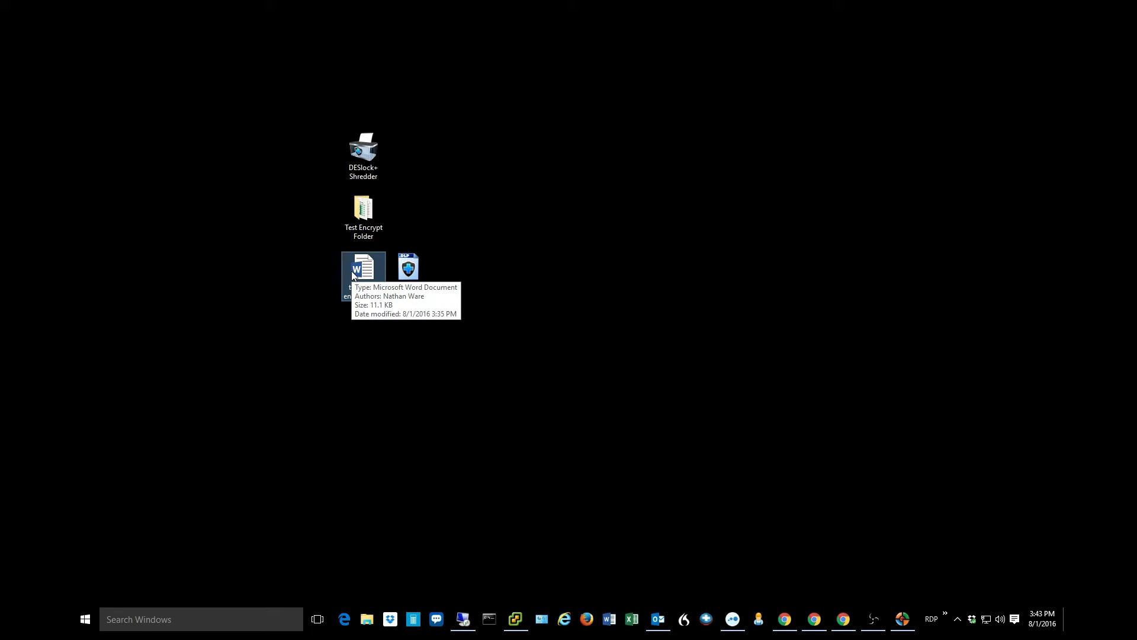
left_click_drag(367, 151, 407, 142)
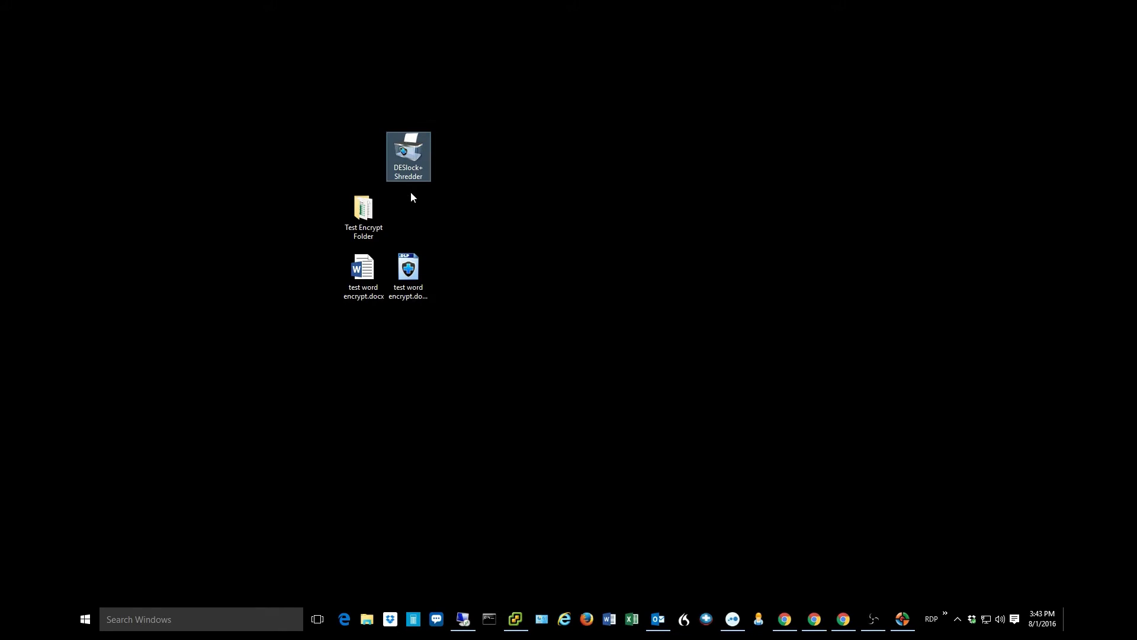
Shred the original test word encrypt.docx with DESlock+ Shredder, leaving the .dlp file
left_click(364, 279)
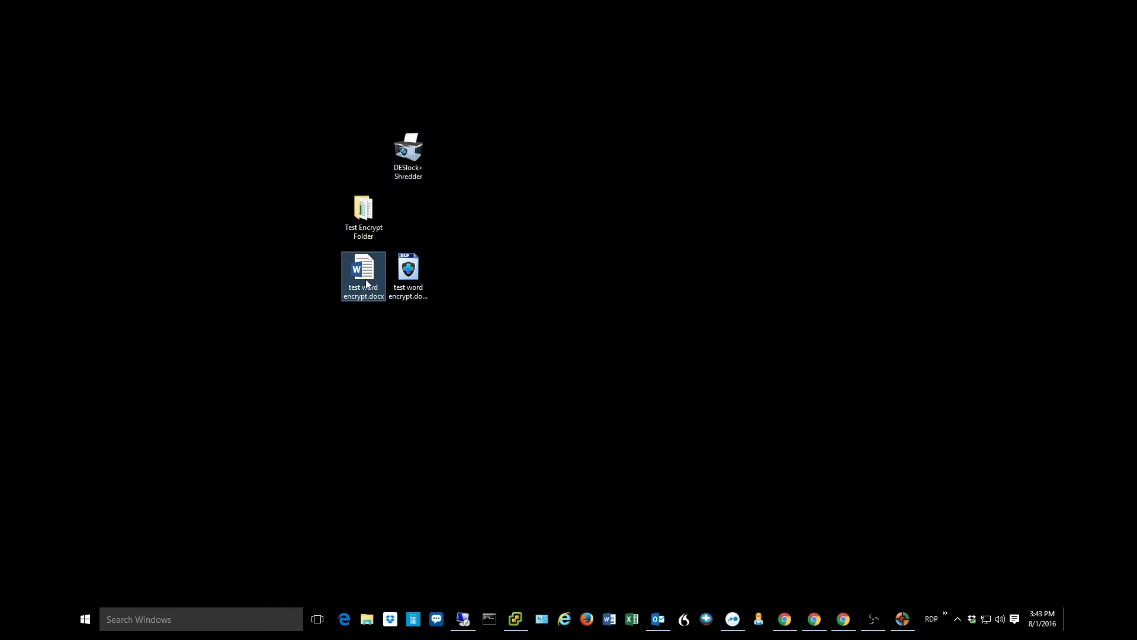
left_click_drag(365, 279, 414, 159)
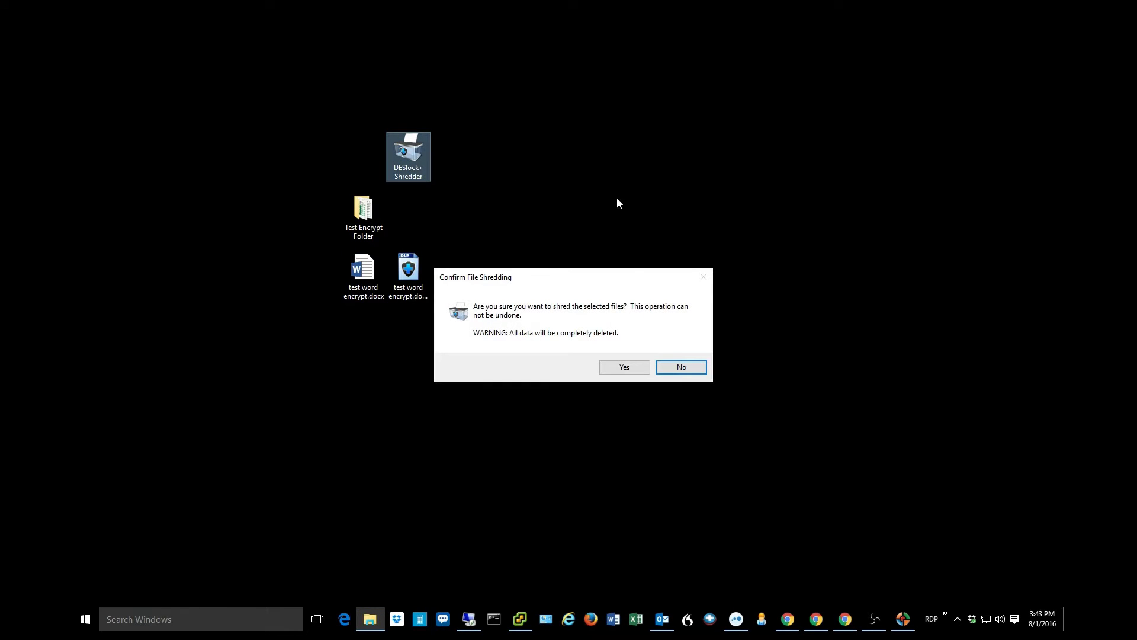
left_click(622, 365)
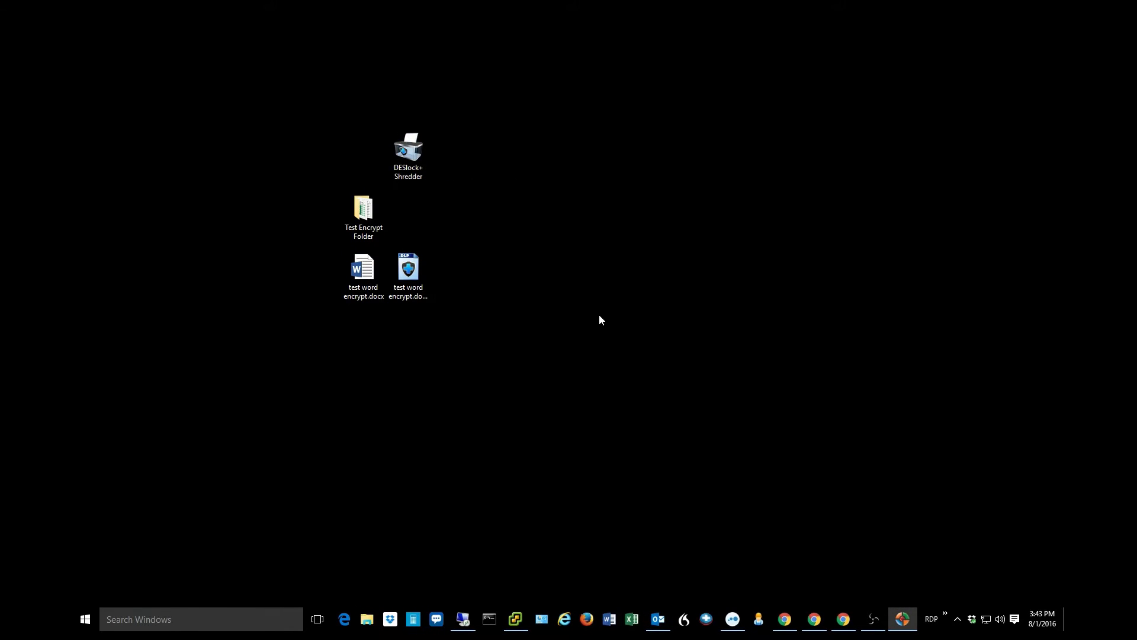
left_click(408, 281)
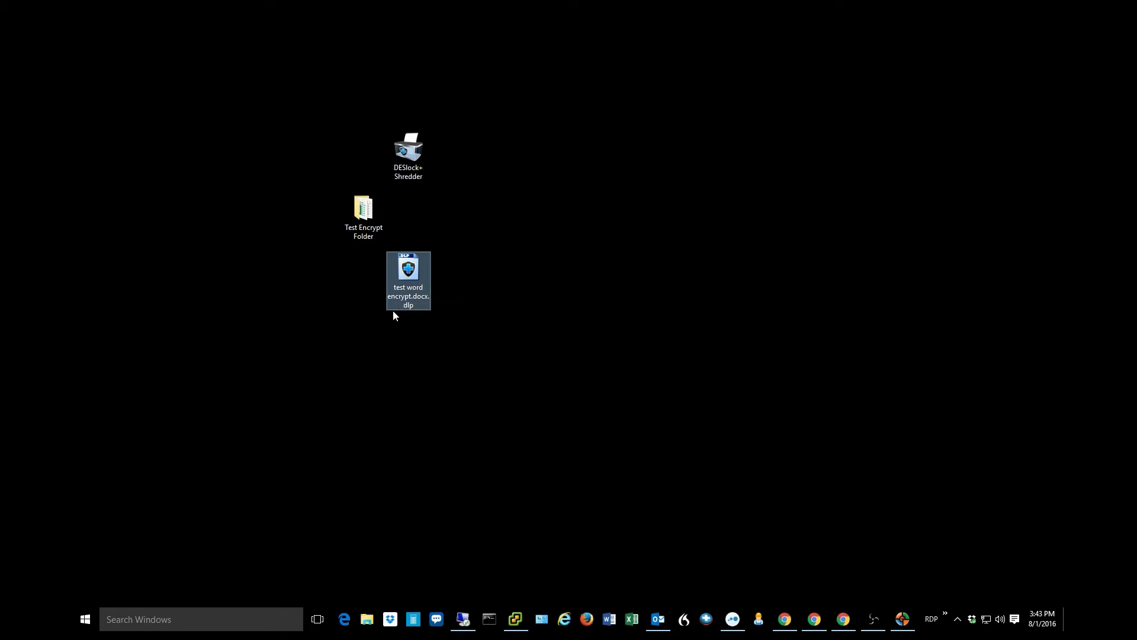
Decrypt test word encrypt.docx.dlp, keeping the encrypted copy, and place the restored .docx beside it
mouse_move(410, 298)
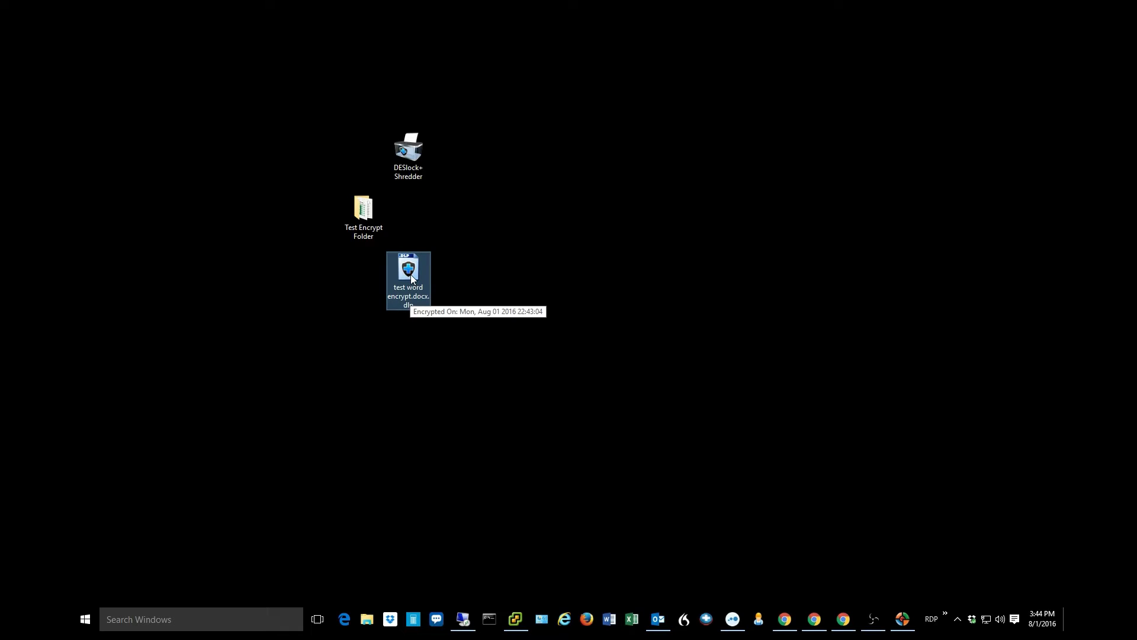
double_click(411, 275)
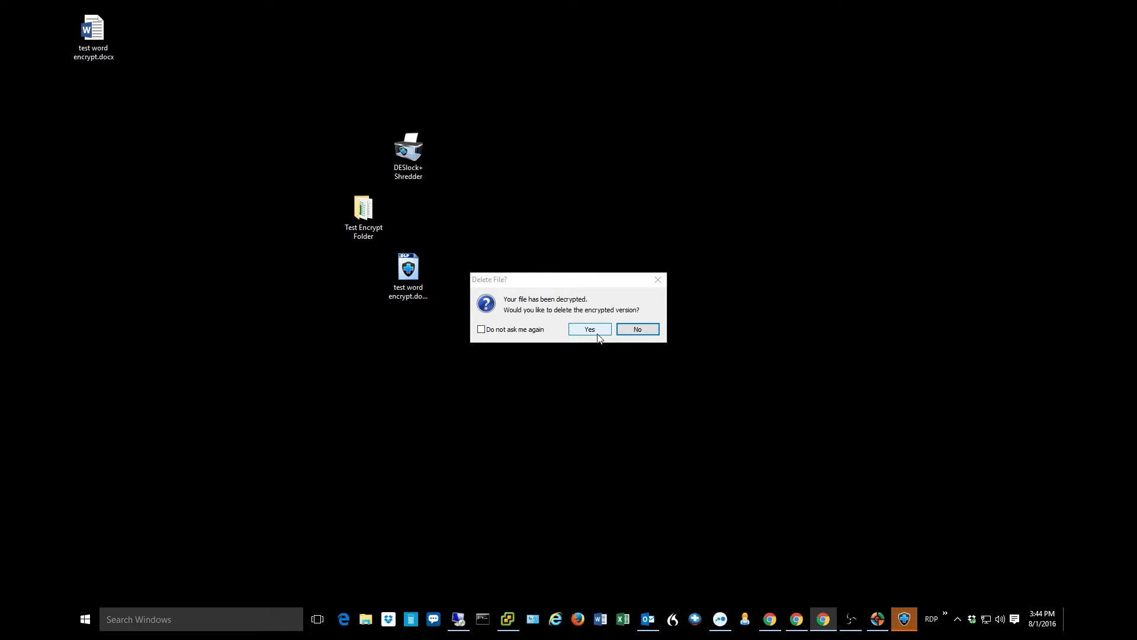
left_click(637, 330)
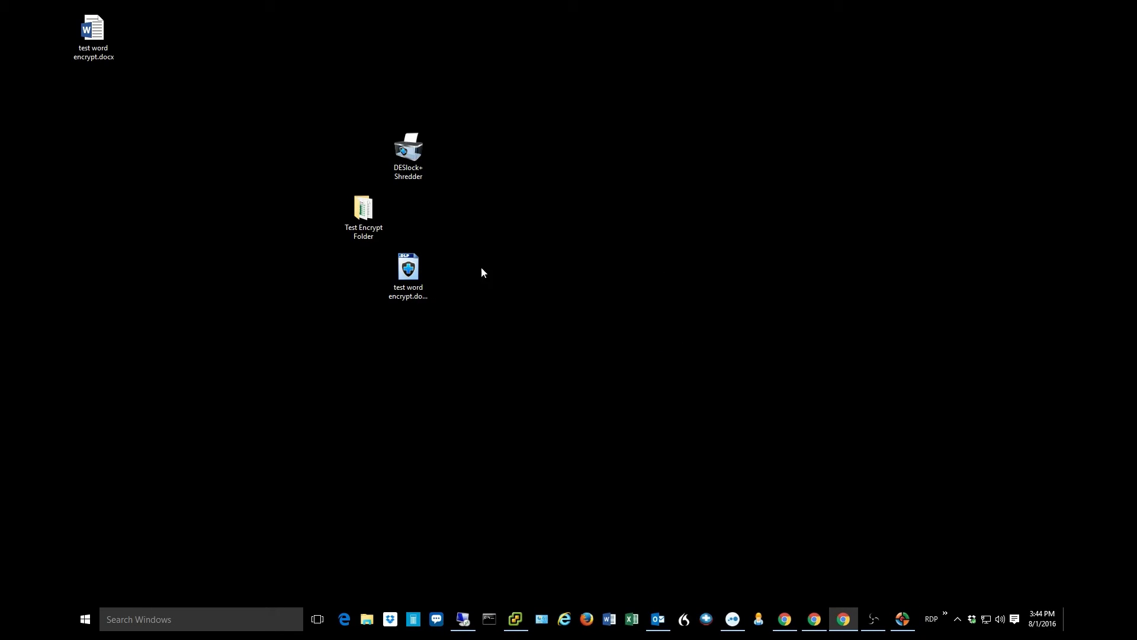
left_click_drag(93, 25, 364, 266)
Open the decrypted test word encrypt.docx
left_click(342, 290)
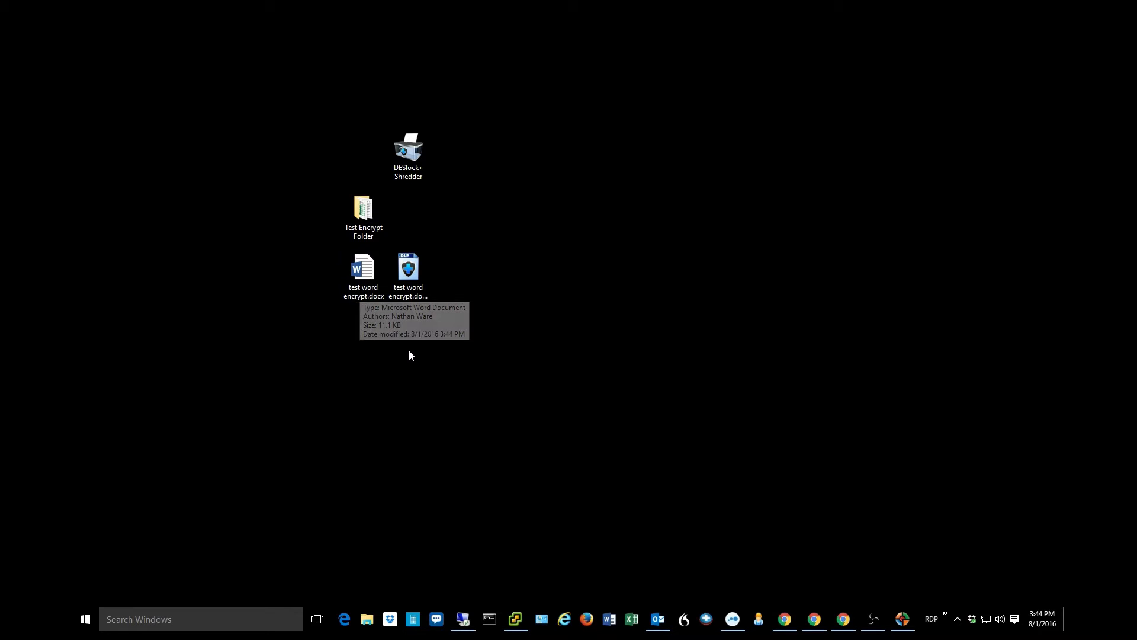
left_click(417, 283)
mouse_move(424, 276)
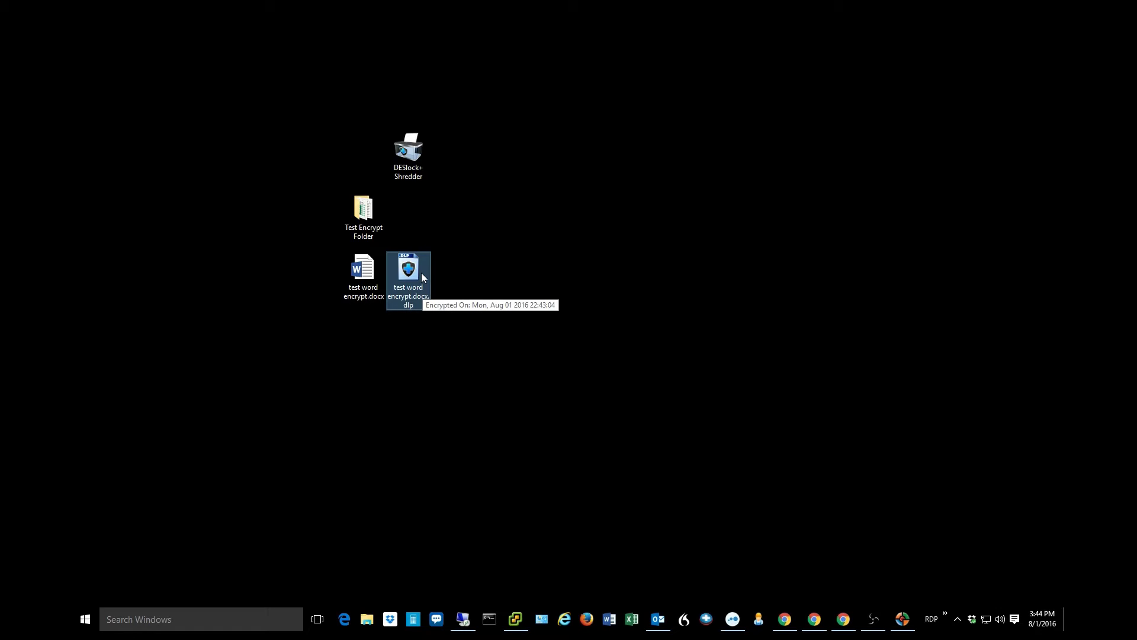
double_click(364, 282)
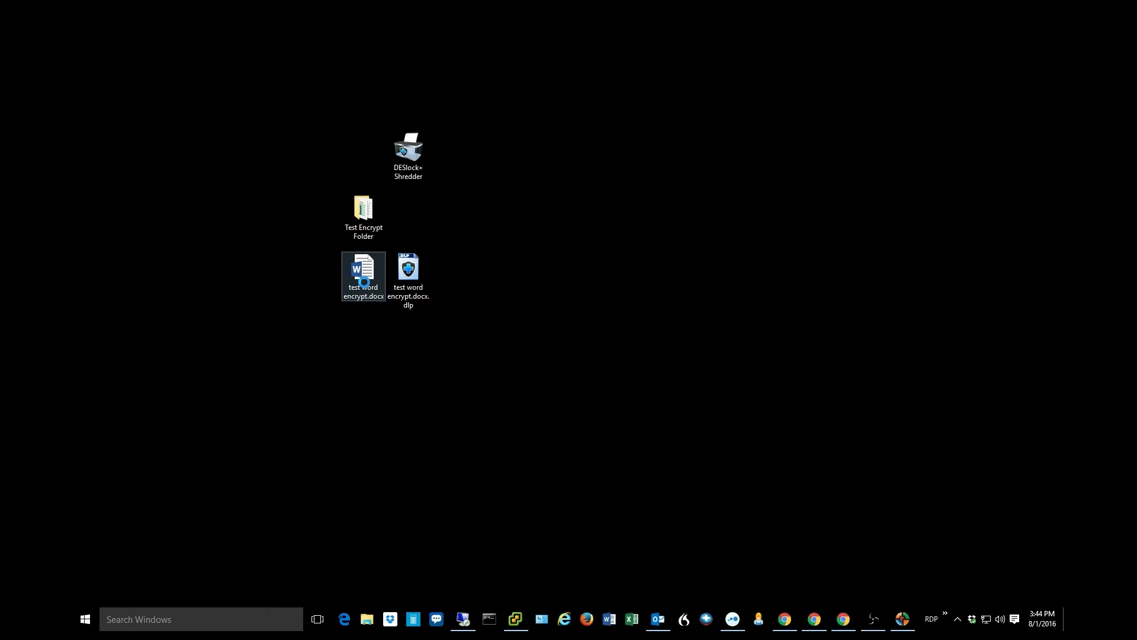
Add test word encrypt.docx to a new DESlock+ archive, then close the Archiver
right_click(364, 282)
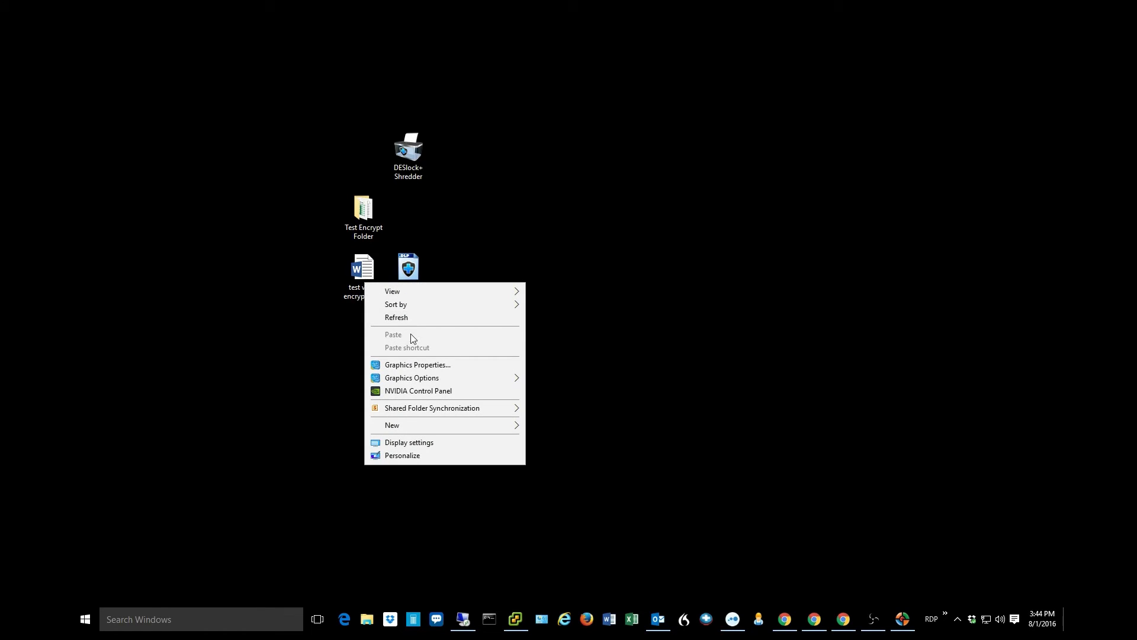
left_click(370, 268)
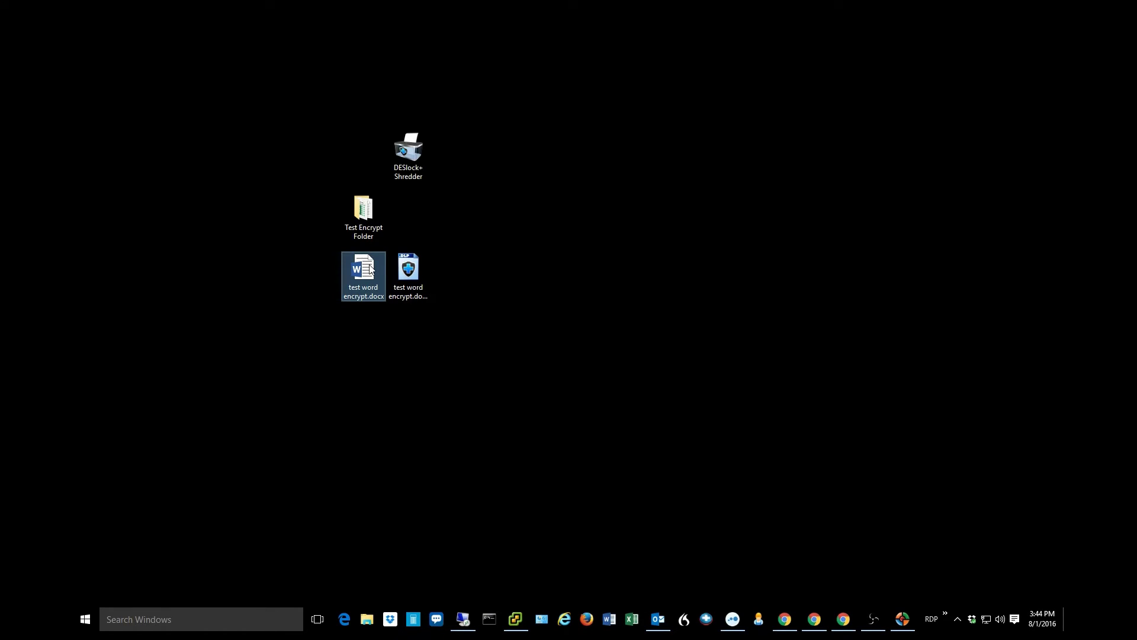
right_click(370, 265)
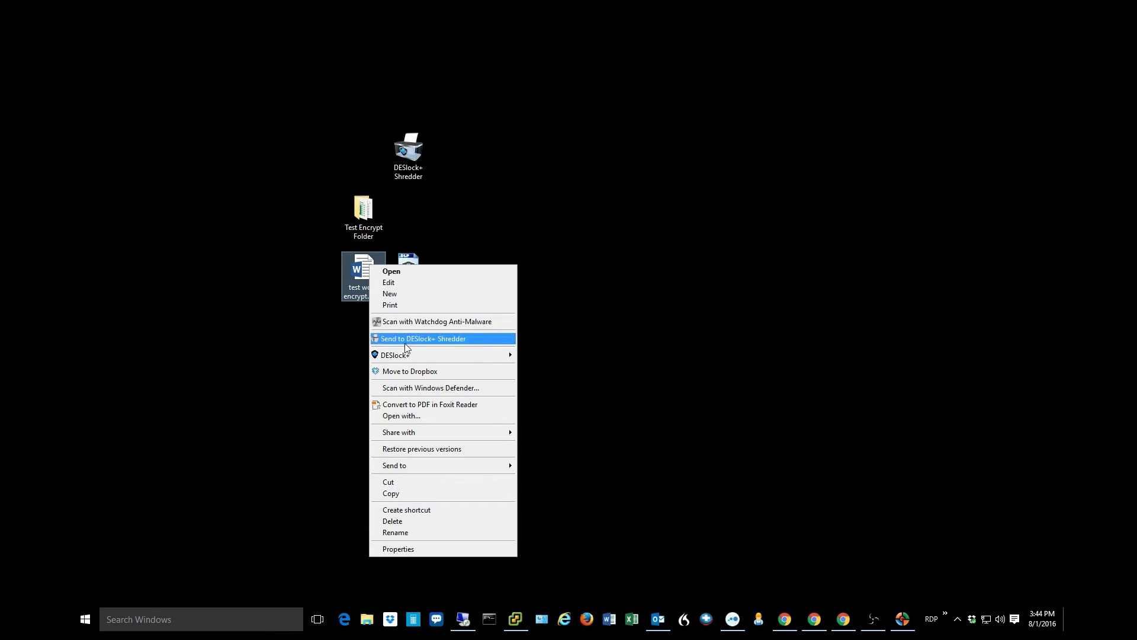
mouse_move(409, 356)
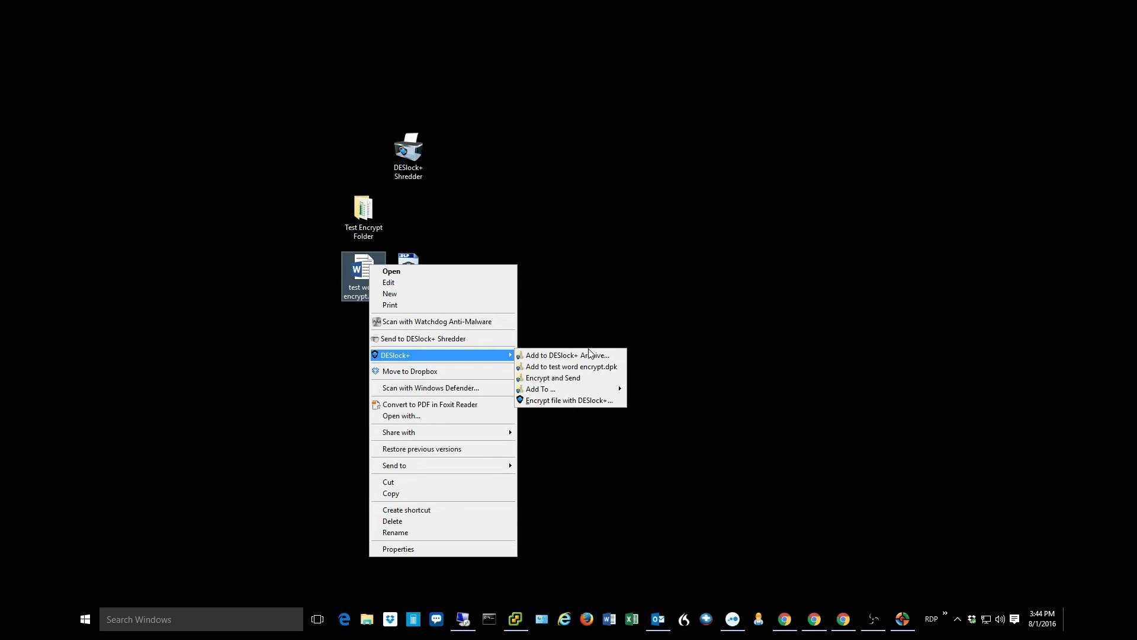
left_click(562, 300)
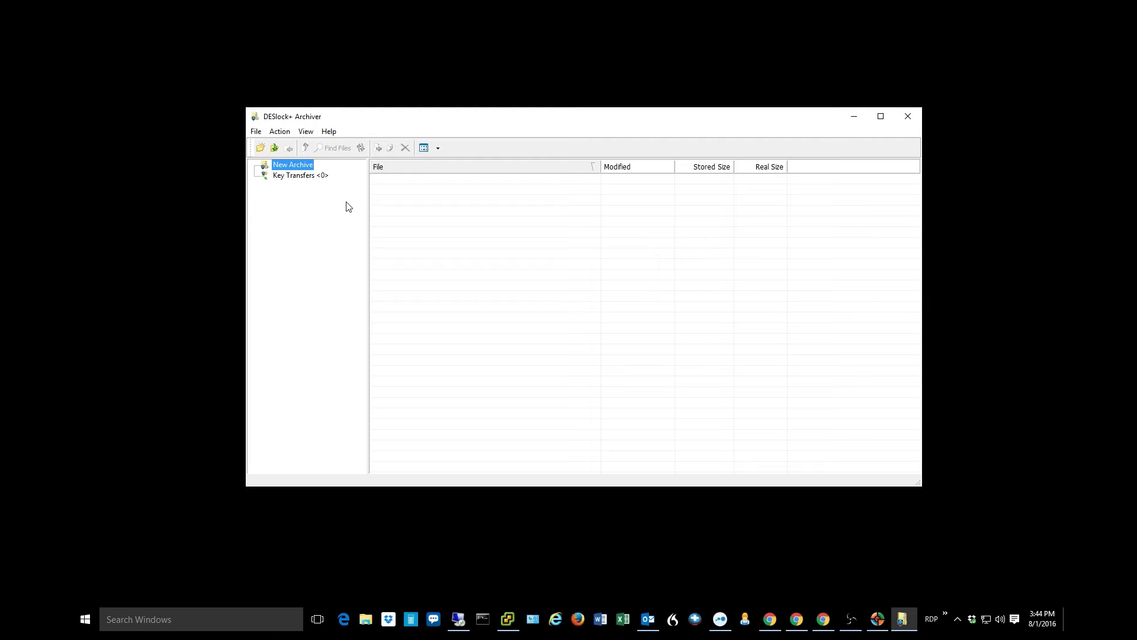
left_click_drag(246, 107, 450, 100)
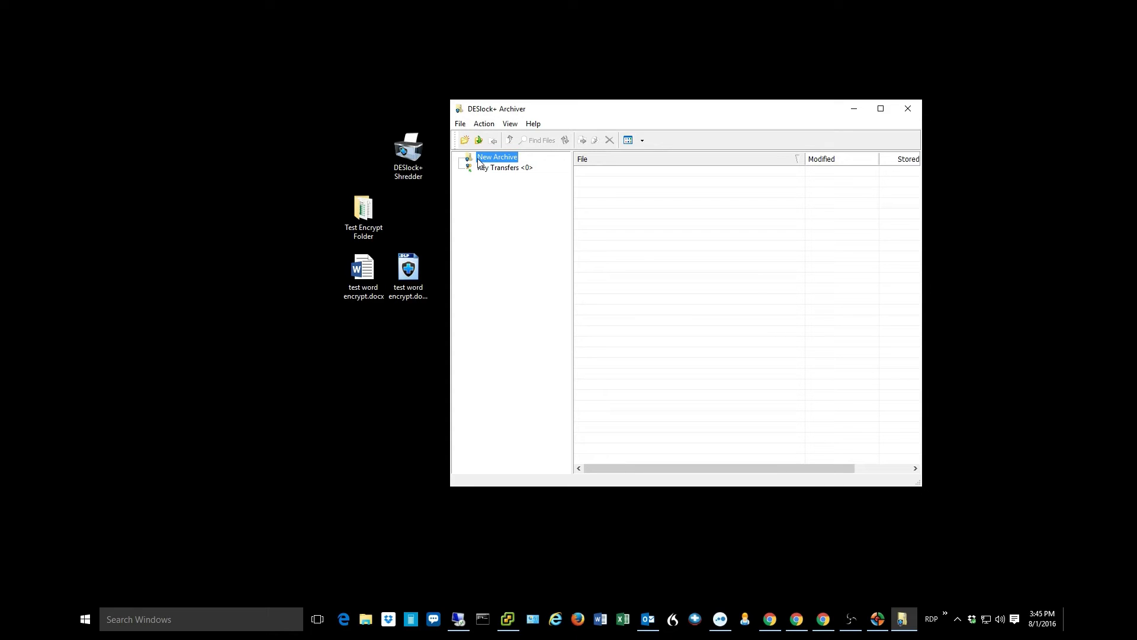
left_click(907, 111)
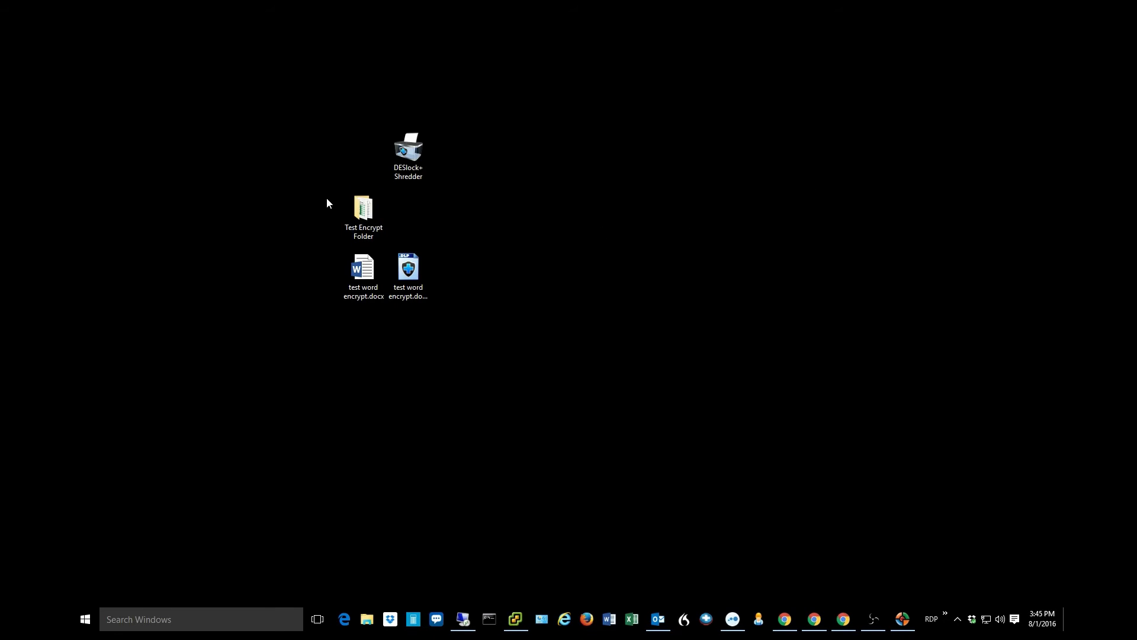
Move Test Encrypt Folder aside, open it to view test word encrypt.docx and the Excel file, then close it
left_click_drag(361, 222, 523, 201)
double_click(544, 210)
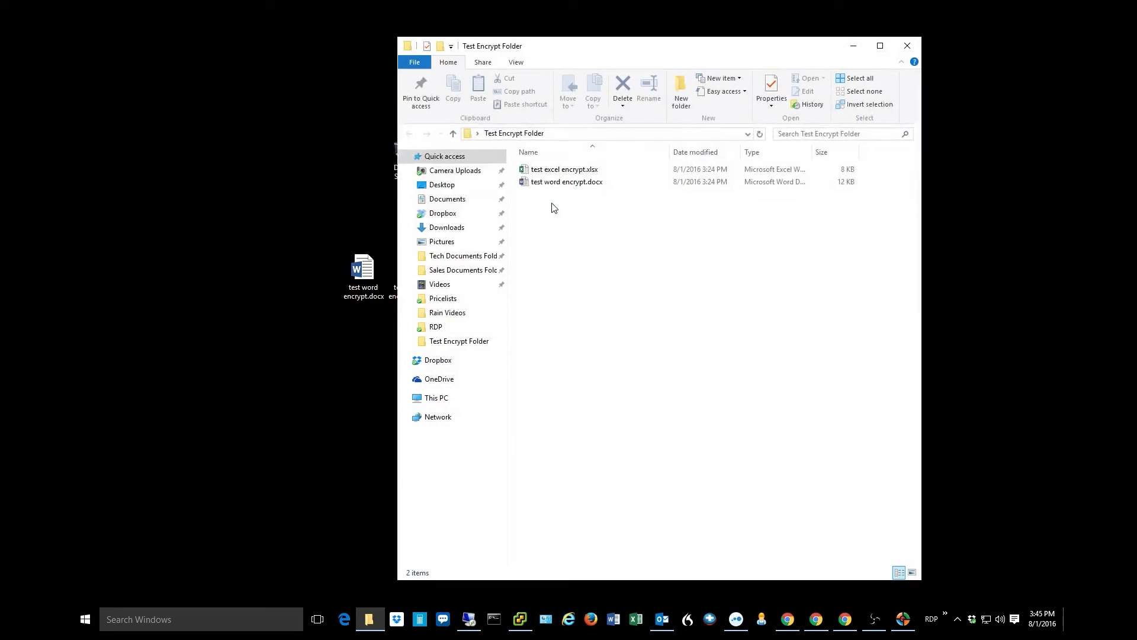
left_click(566, 181)
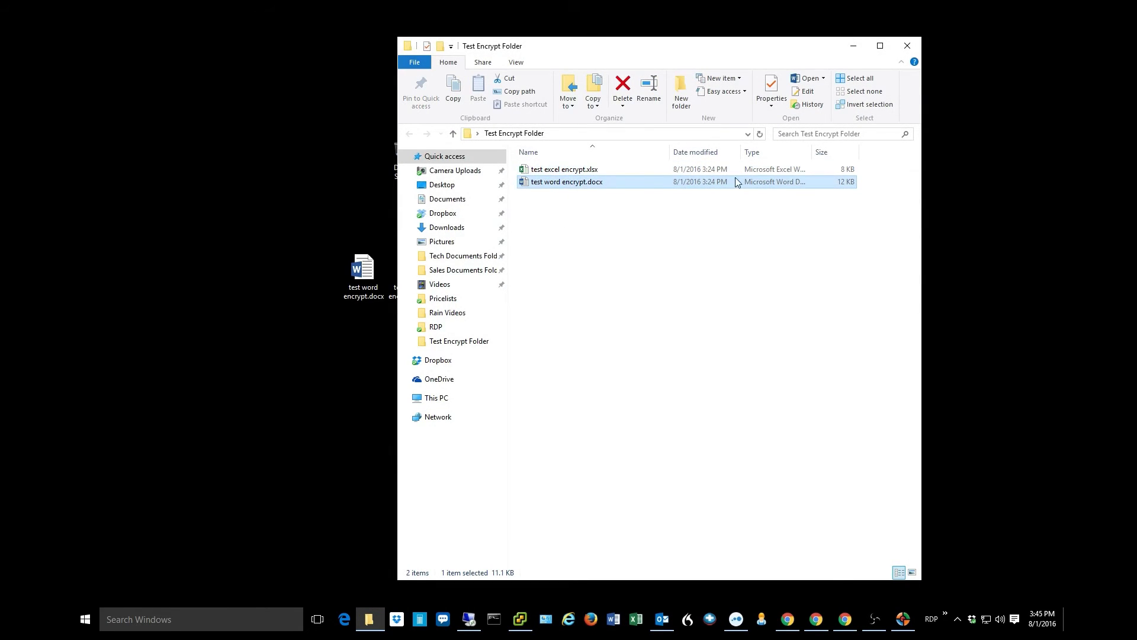
left_click(908, 45)
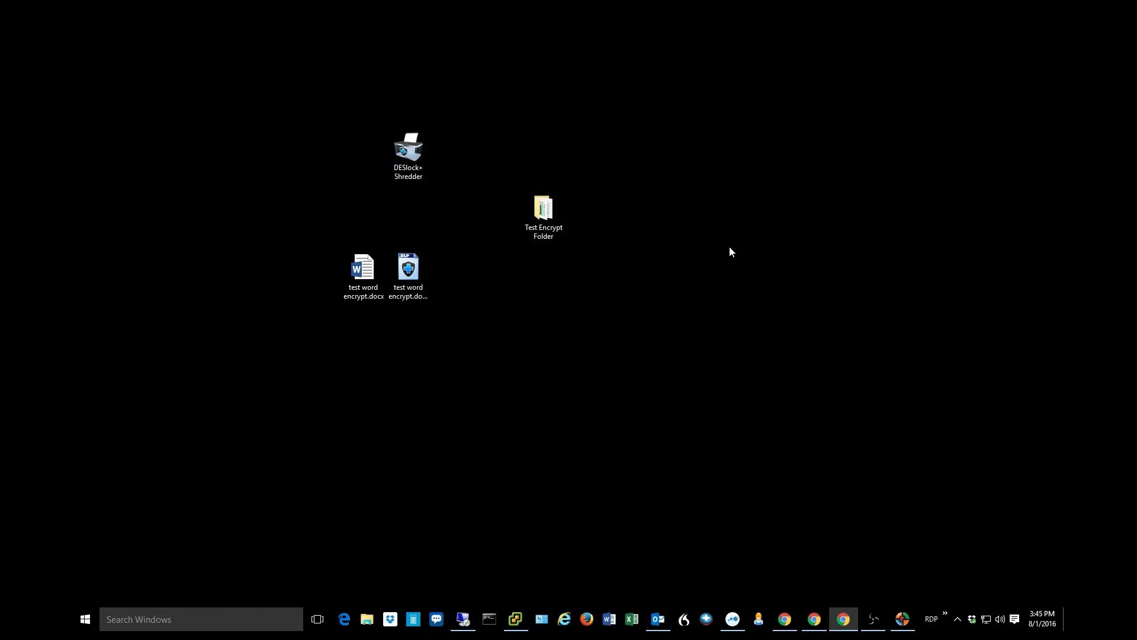
Start DESlock+ encryption on Test Encrypt Folder, confirming the data has been backed up
right_click(540, 216)
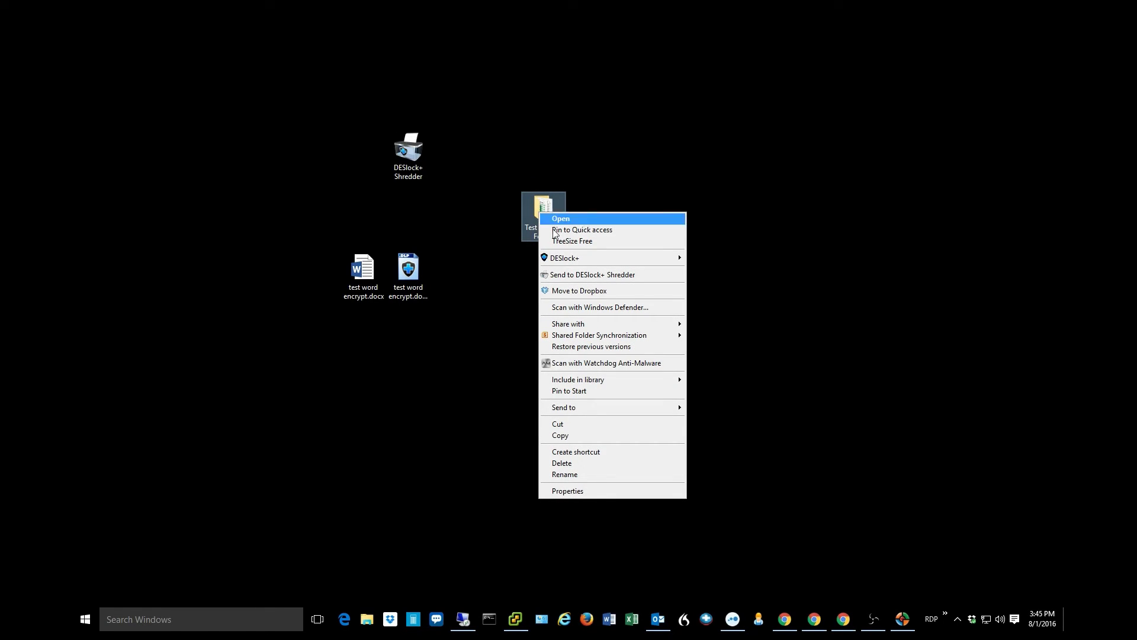
mouse_move(558, 261)
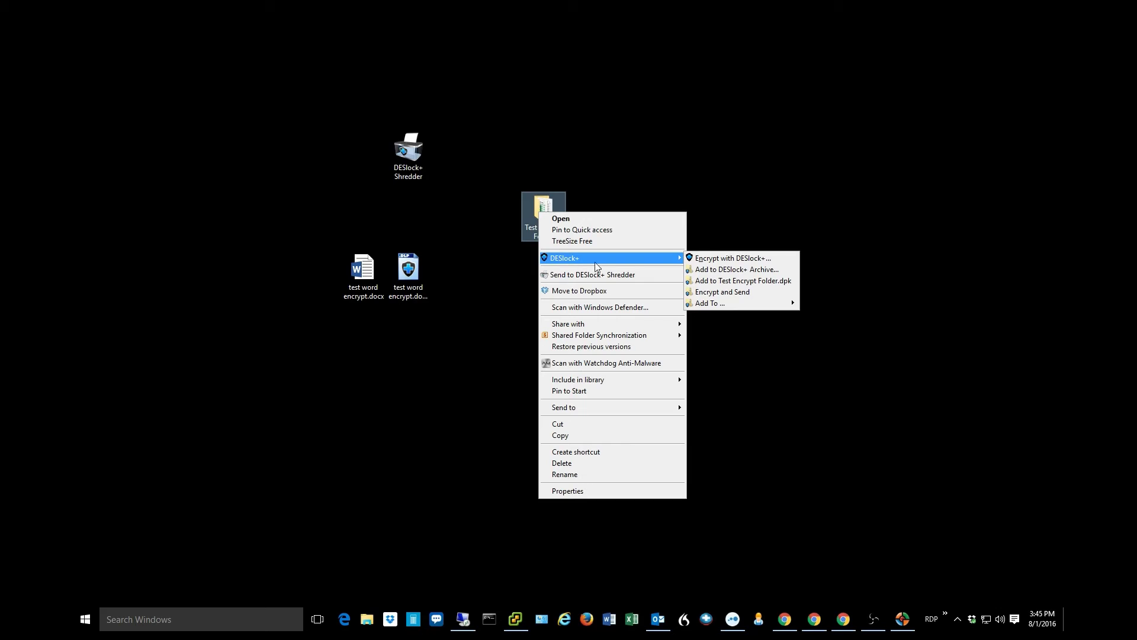
left_click(724, 262)
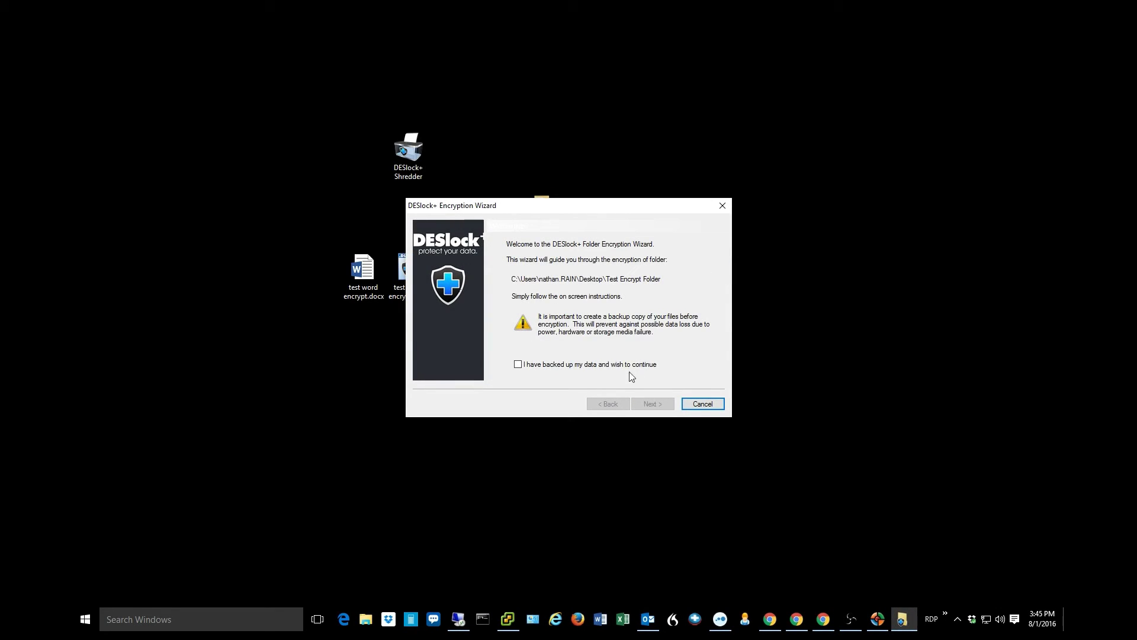
left_click(518, 365)
left_click(652, 404)
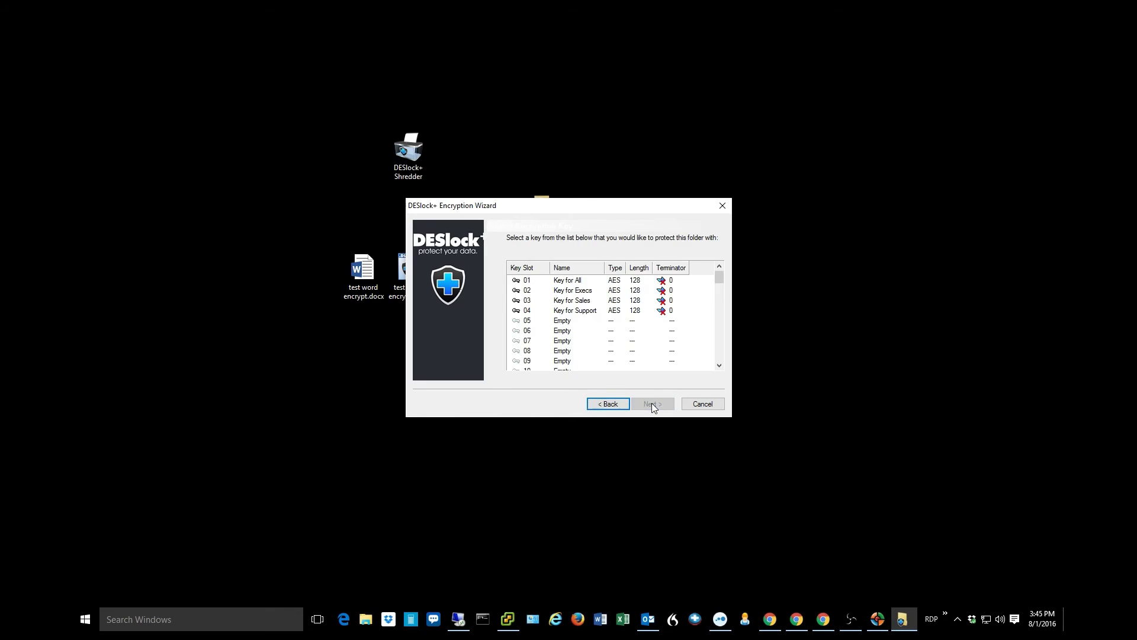
Encrypt the folder with Key for Sales, keeping no plain text backup, and place it beside DESlock+ Shredder
left_click(526, 311)
left_click(526, 301)
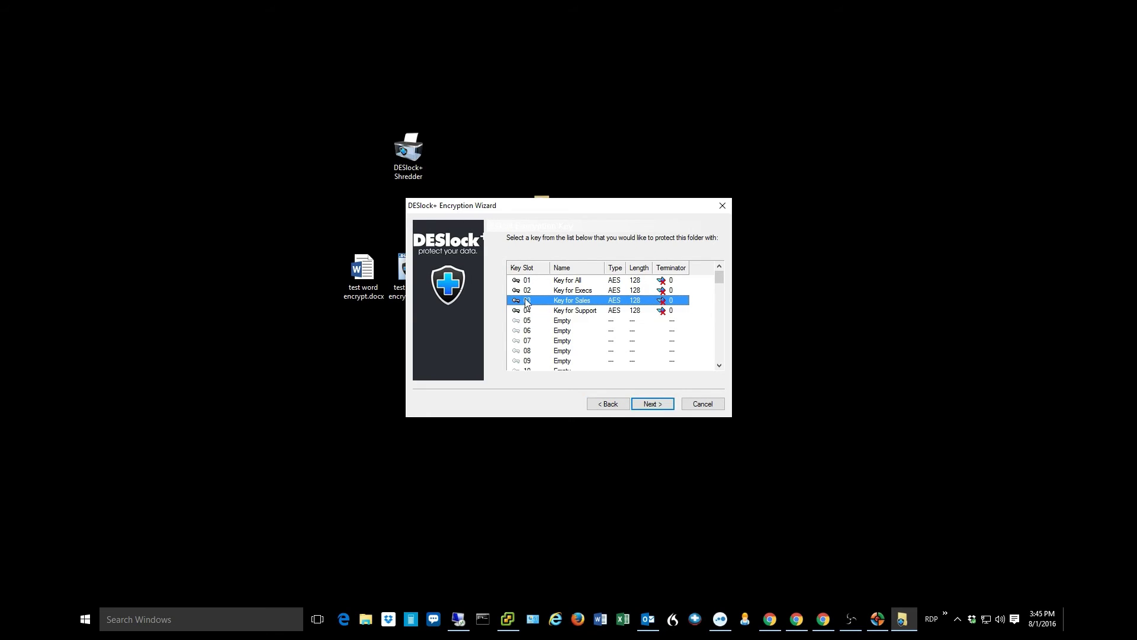
left_click(652, 404)
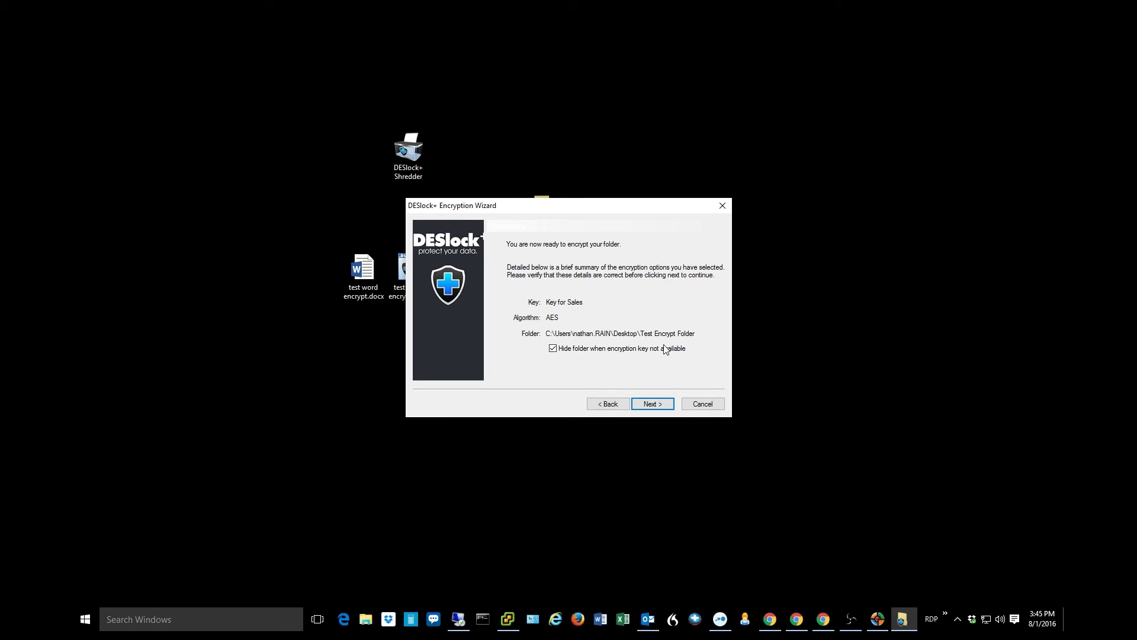
left_click(655, 401)
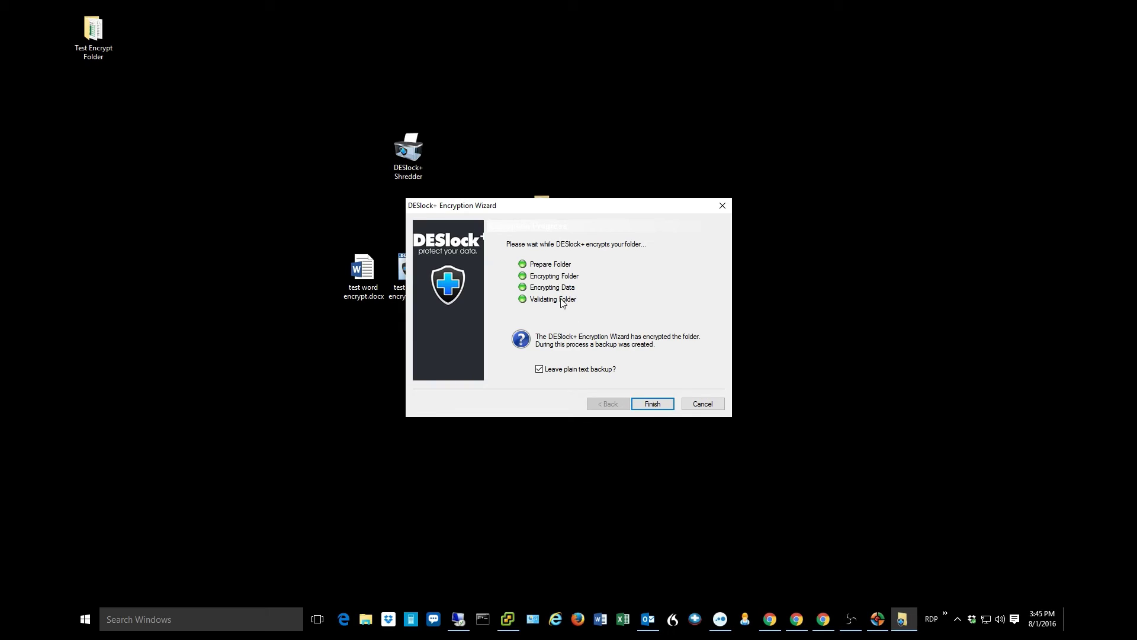
left_click(539, 369)
left_click(652, 405)
left_click_drag(93, 30, 453, 210)
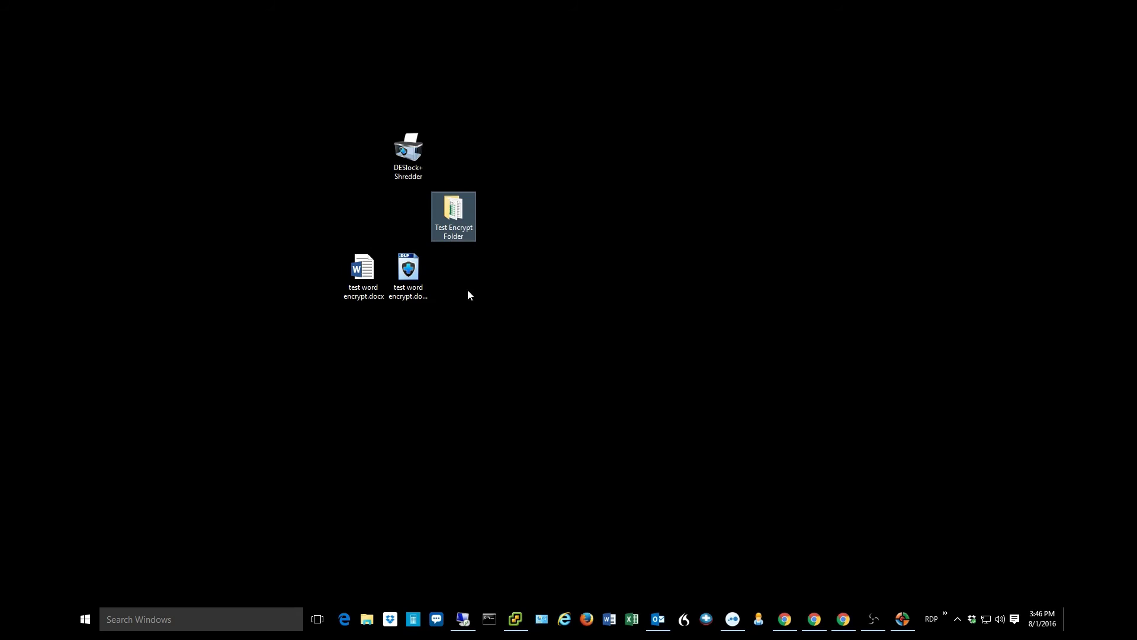
Add a blank New Text Document.txt with its default name inside Test Encrypt Folder and close the window
double_click(449, 207)
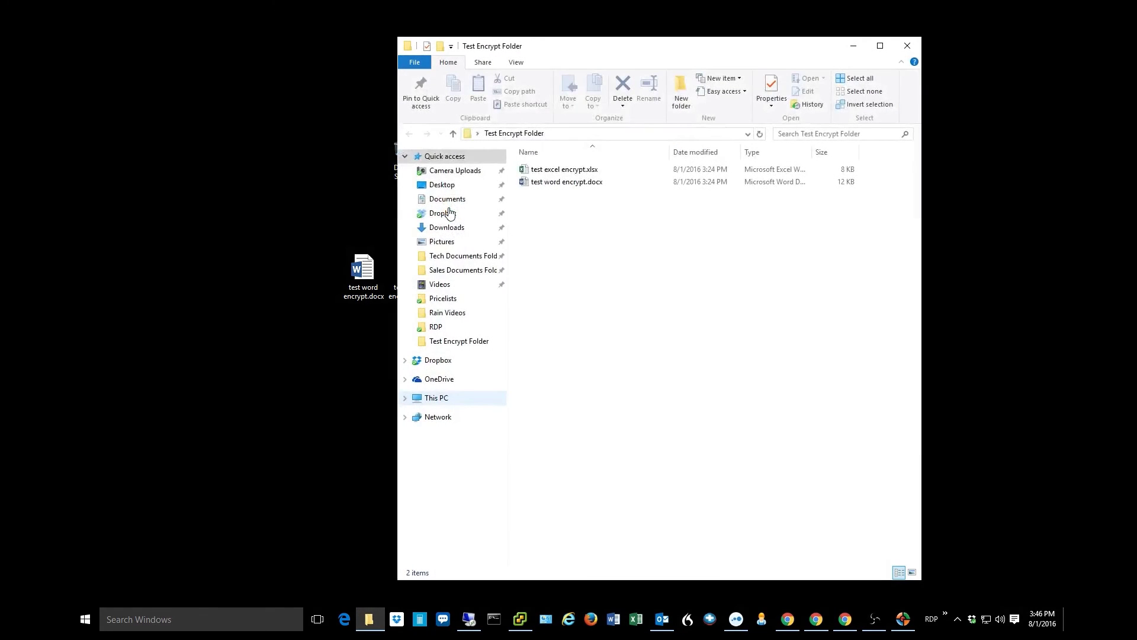
right_click(565, 244)
mouse_move(652, 409)
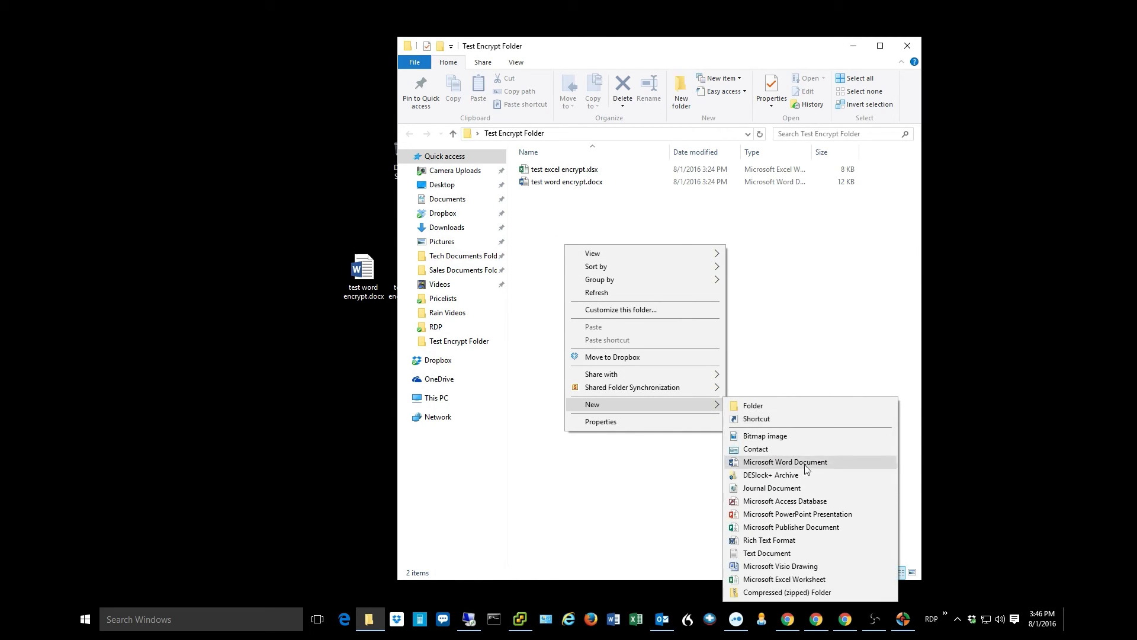
left_click(764, 553)
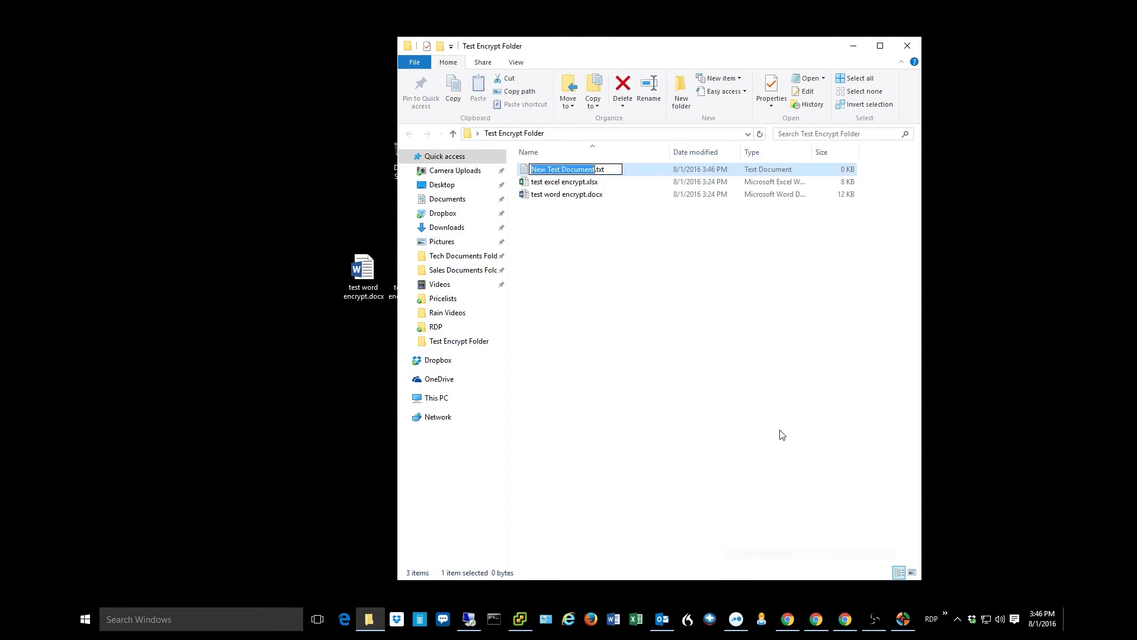
left_click(779, 434)
left_click(907, 46)
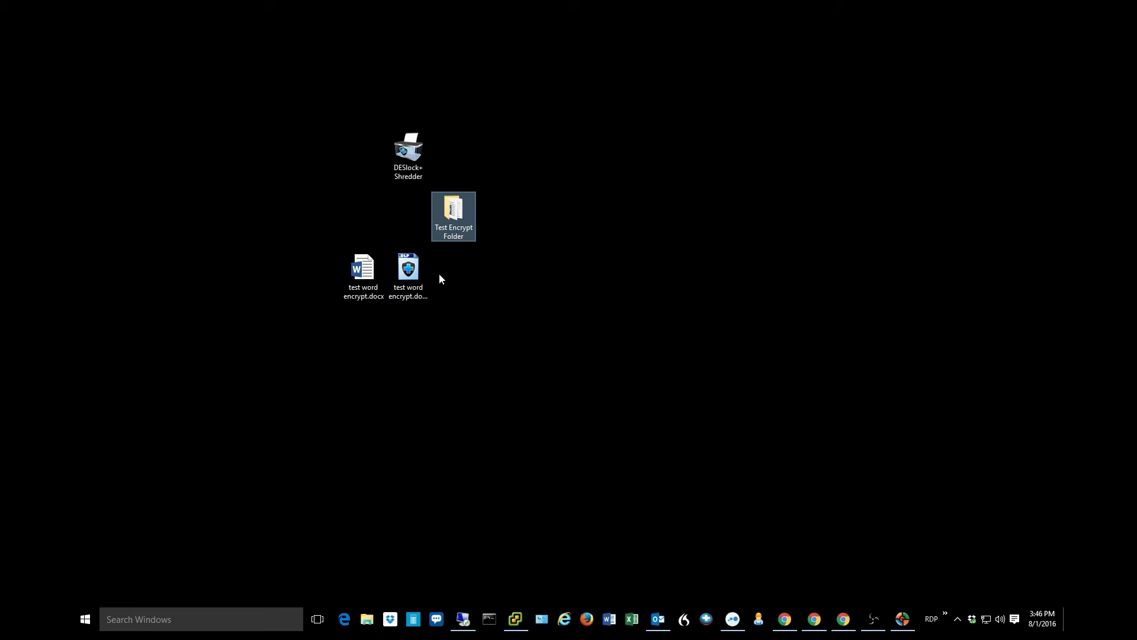
Stack Test Encrypt Folder, test word encrypt.docx and its .dlp copy in one column next to DESlock+ Shredder
left_click_drag(448, 209, 482, 152)
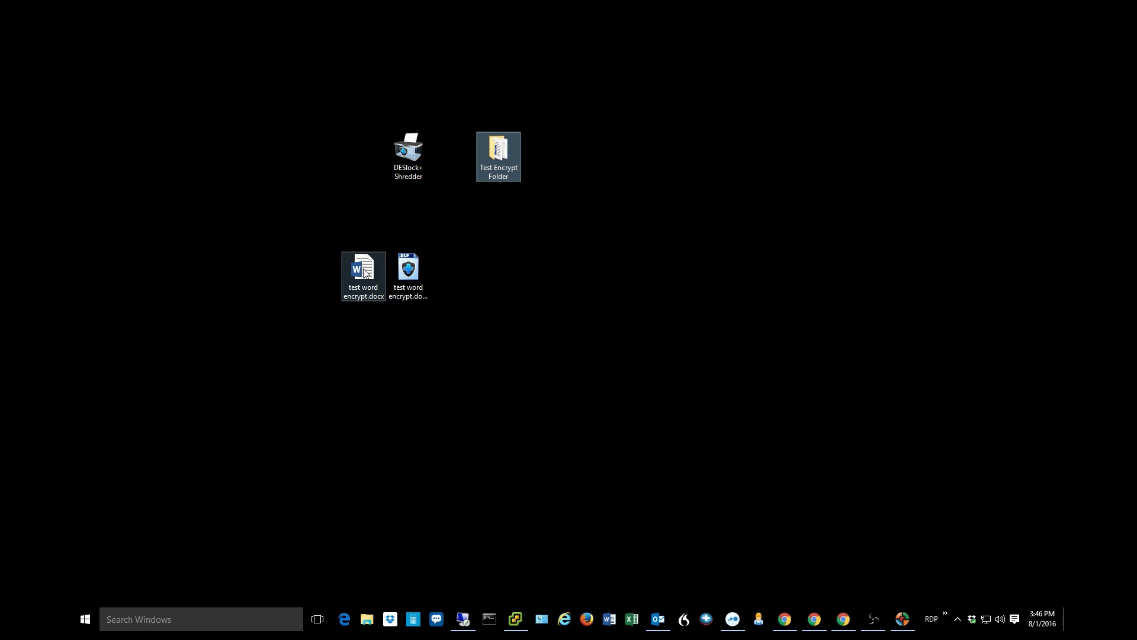
left_click_drag(363, 270, 501, 215)
left_click_drag(408, 269, 499, 279)
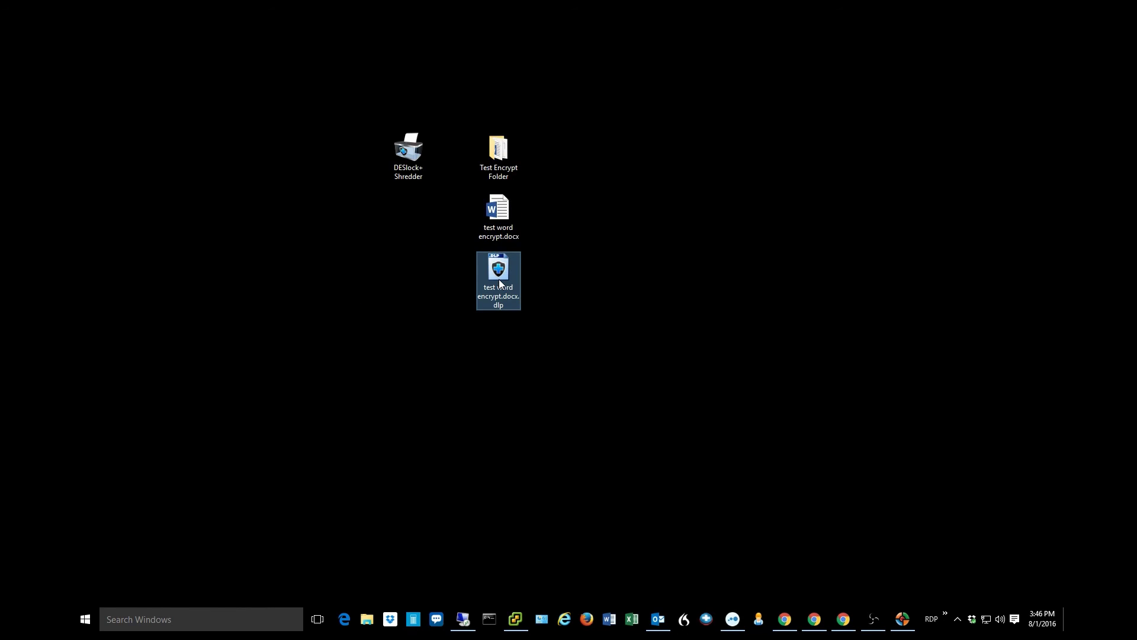
left_click(489, 234)
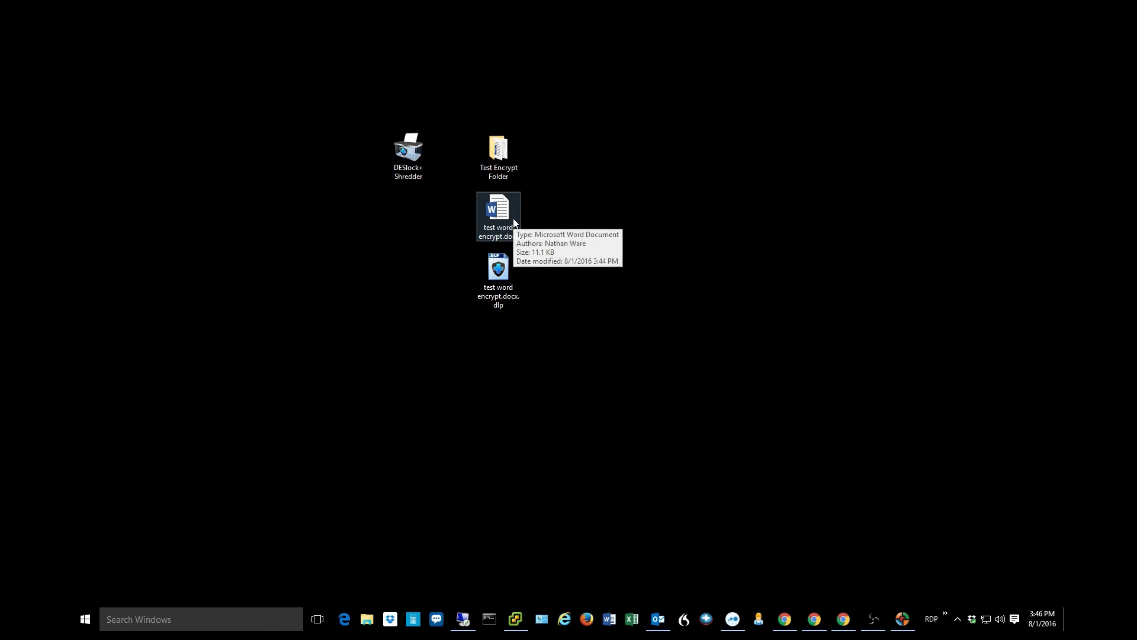
left_click(523, 199)
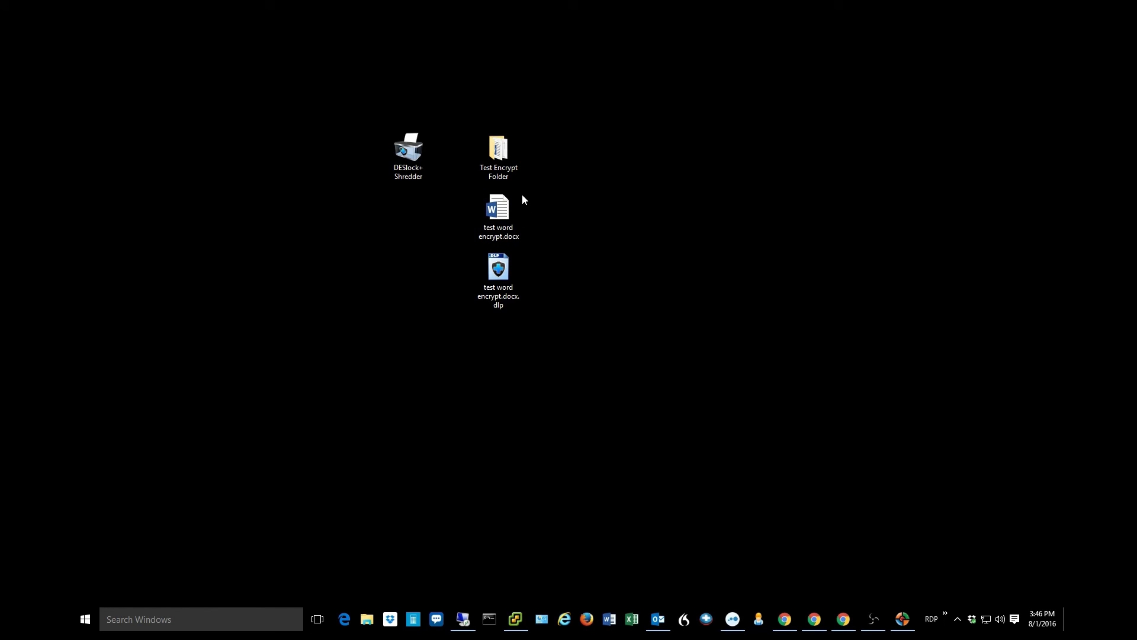